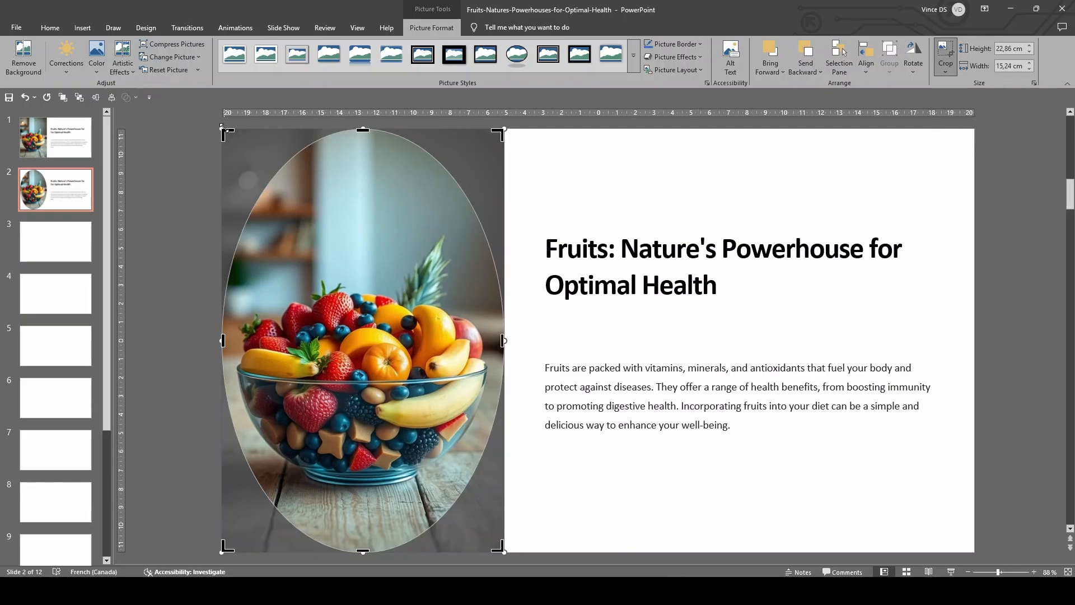
# - Scale down the fruit bowl image in its oval crop and reposition it within the frame
pyautogui.moveTo(223, 128); pyautogui.dragTo(326, 231)
pyautogui.moveTo(290, 158)
pyautogui.mouseDown()
pyautogui.moveTo(322, 165)
pyautogui.moveTo(309, 167)
pyautogui.moveTo(295, 144)
pyautogui.mouseUp()
pyautogui.moveTo(396, 276); pyautogui.dragTo(379, 245)
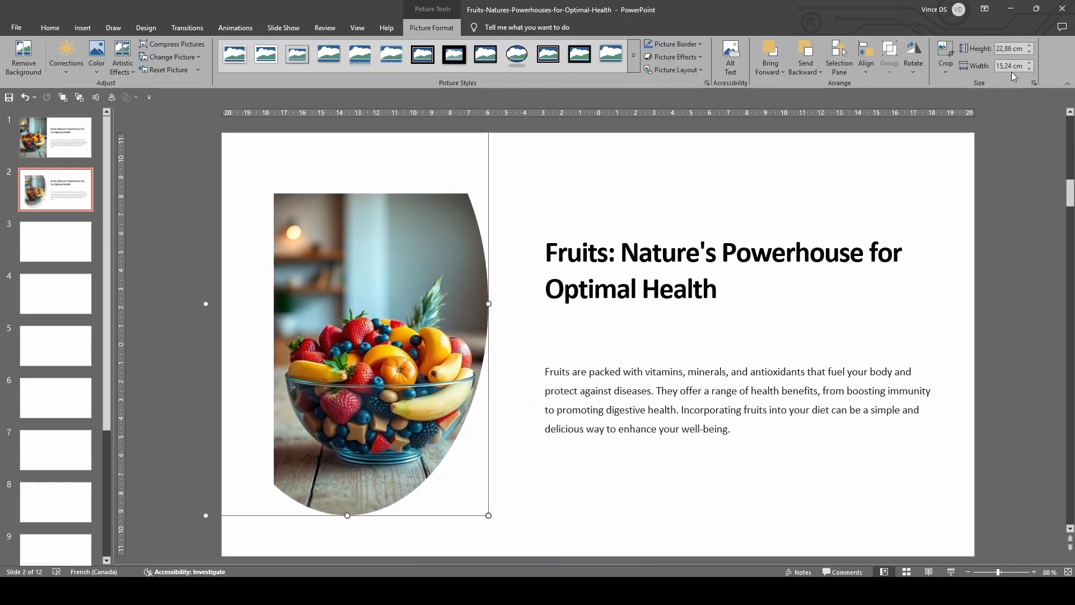
pyautogui.click(949, 54)
pyautogui.moveTo(452, 261)
pyautogui.mouseDown()
pyautogui.moveTo(411, 260)
pyautogui.moveTo(542, 260)
pyautogui.moveTo(432, 261)
pyautogui.moveTo(441, 260)
pyautogui.mouseUp()
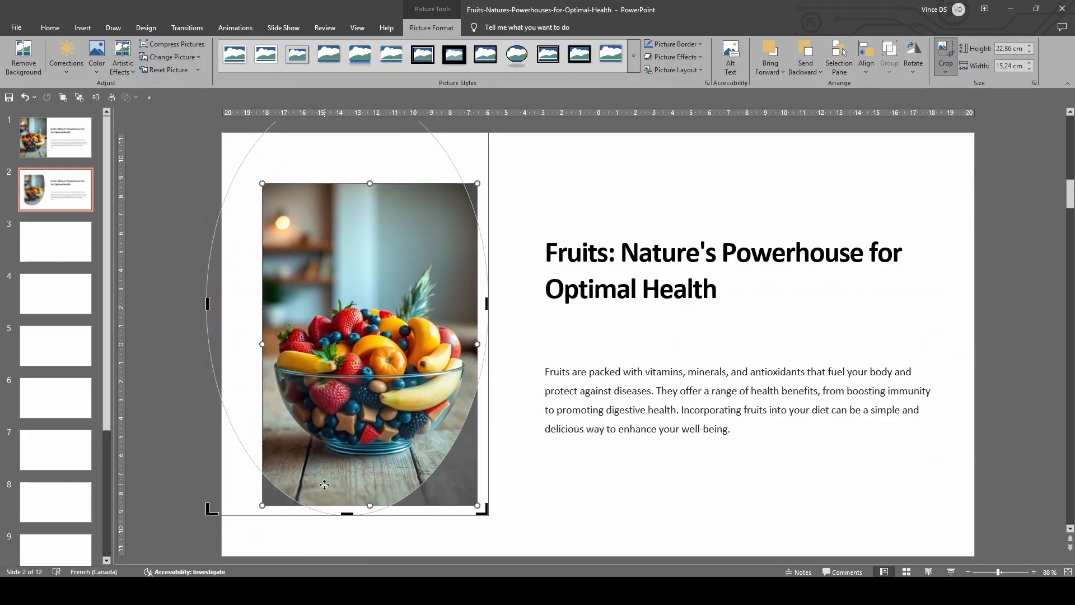
# - Crop the oval frame to about 10.52 cm high and 12.19 cm wide around the bowl, and move the picture down beside the text
pyautogui.moveTo(211, 509); pyautogui.dragTo(262, 286)
pyautogui.moveTo(361, 242); pyautogui.dragTo(367, 92)
pyautogui.moveTo(378, 424); pyautogui.dragTo(388, 265)
pyautogui.moveTo(403, 315); pyautogui.dragTo(403, 301)
pyautogui.click(396, 341)
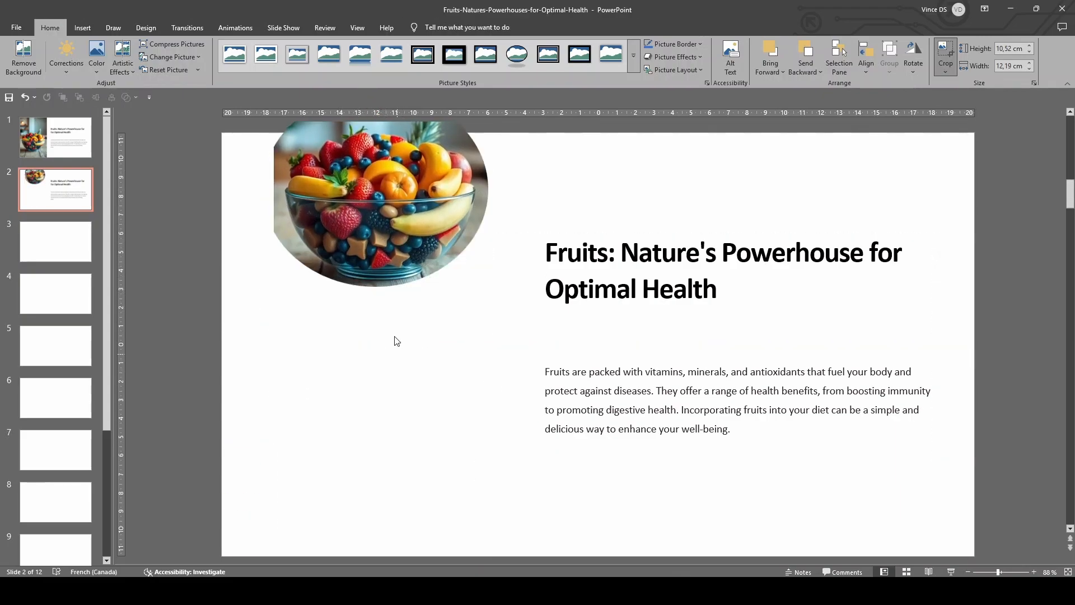
pyautogui.moveTo(387, 224); pyautogui.dragTo(392, 402)
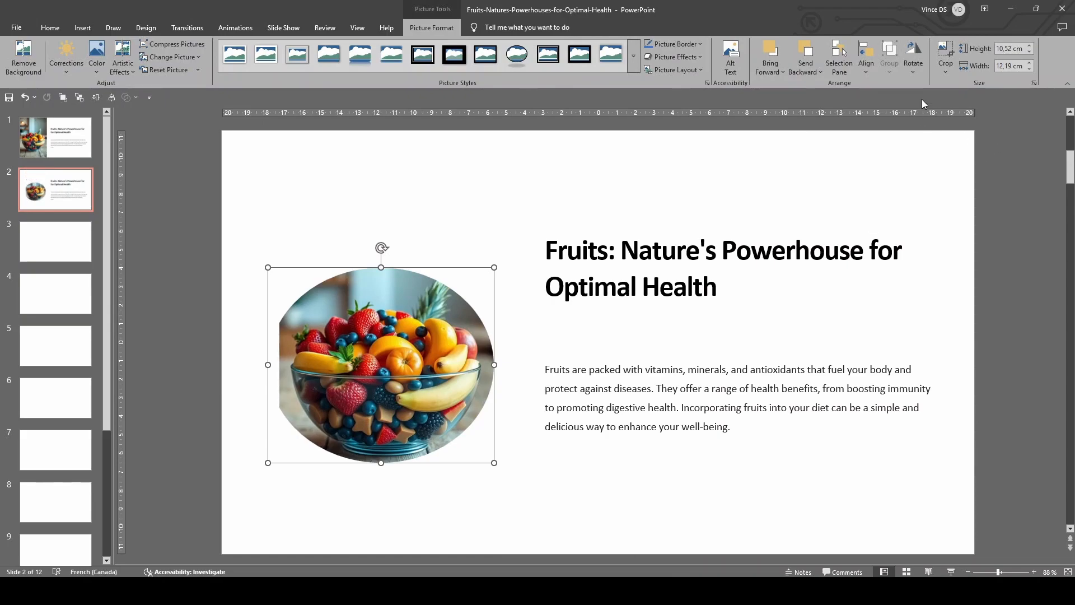
# - Shift the image inside the crop and trim the frame to a near circle about 10.28 cm high and 10.52 cm wide
pyautogui.click(945, 56)
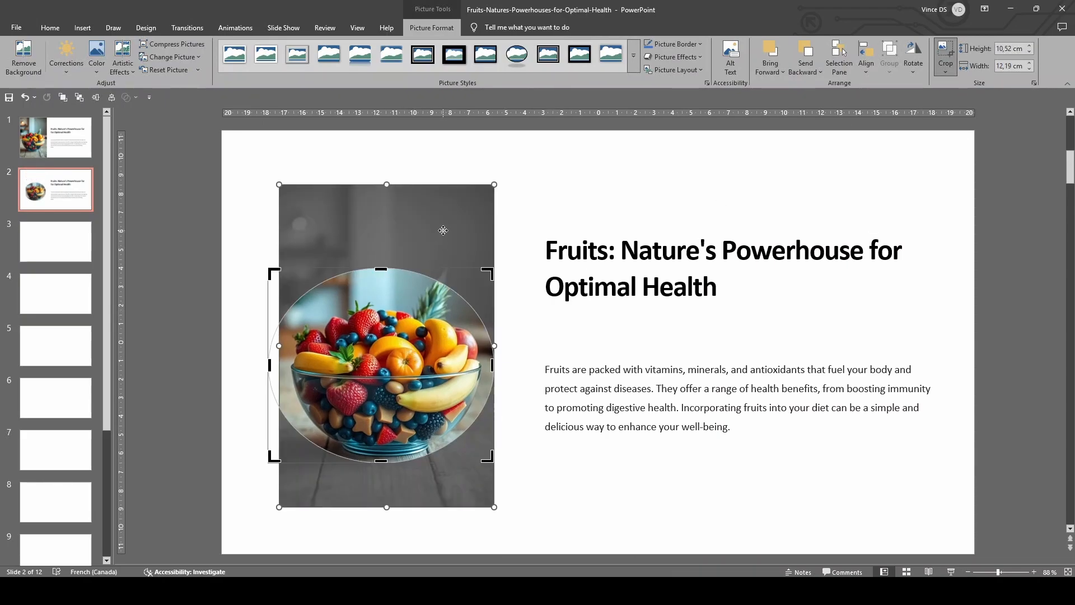
pyautogui.moveTo(443, 230)
pyautogui.mouseDown()
pyautogui.moveTo(427, 228)
pyautogui.moveTo(443, 228)
pyautogui.mouseUp()
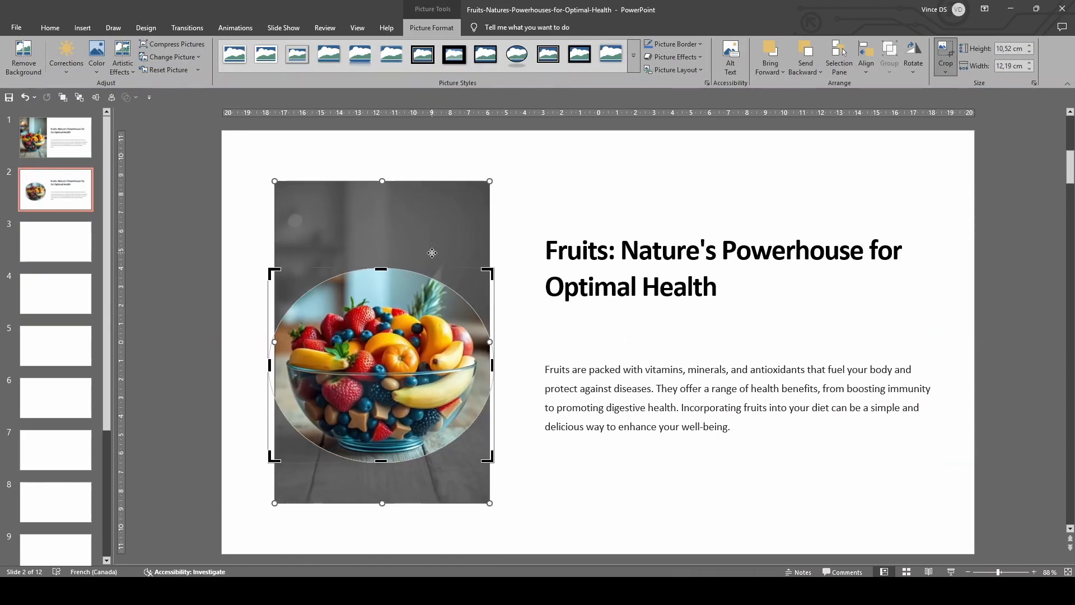
pyautogui.moveTo(275, 274); pyautogui.dragTo(289, 274)
pyautogui.moveTo(492, 364); pyautogui.dragTo(479, 361)
pyautogui.moveTo(382, 460); pyautogui.dragTo(383, 458)
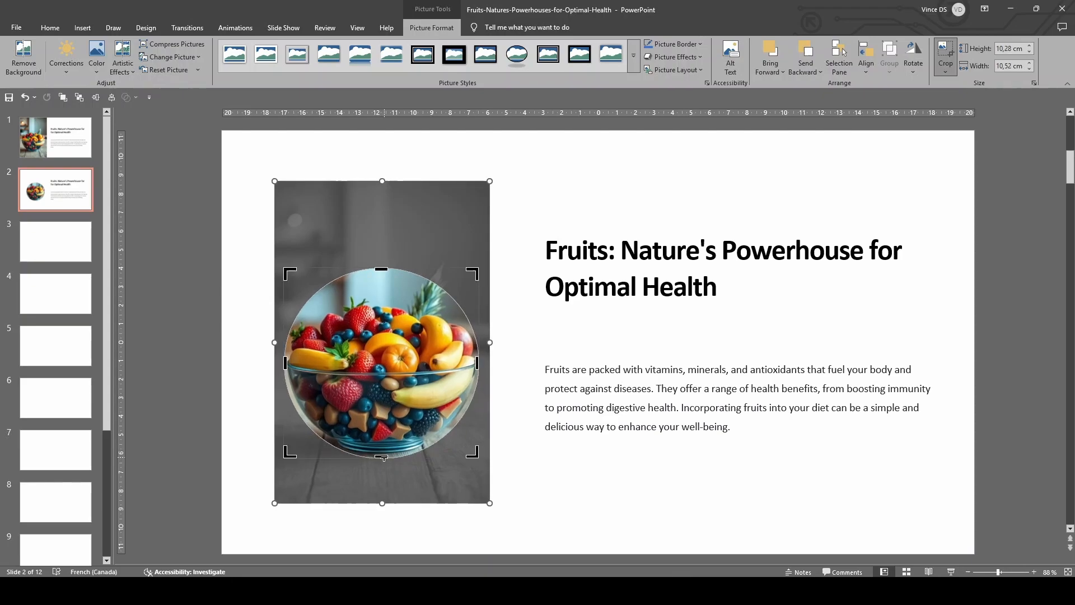
pyautogui.click(208, 254)
# - Enlarge the round fruit picture to about 11.85 cm high and 12.13 cm wide, and place it beside the title and paragraph
pyautogui.moveTo(400, 408); pyautogui.dragTo(384, 390)
pyautogui.moveTo(465, 249); pyautogui.dragTo(486, 213)
pyautogui.moveTo(449, 322); pyautogui.dragTo(439, 341)
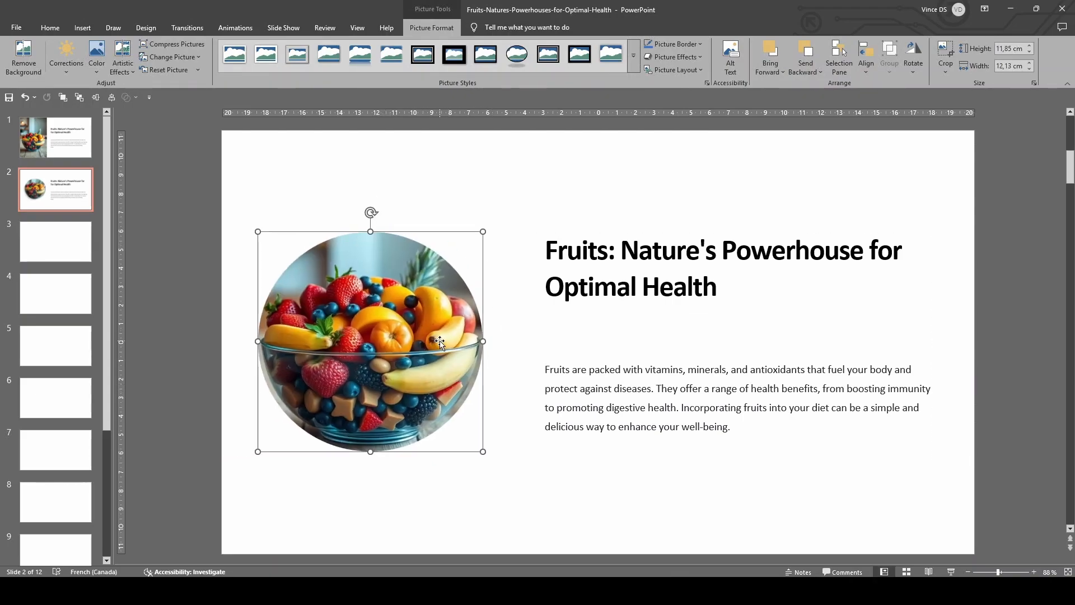
pyautogui.click(524, 230)
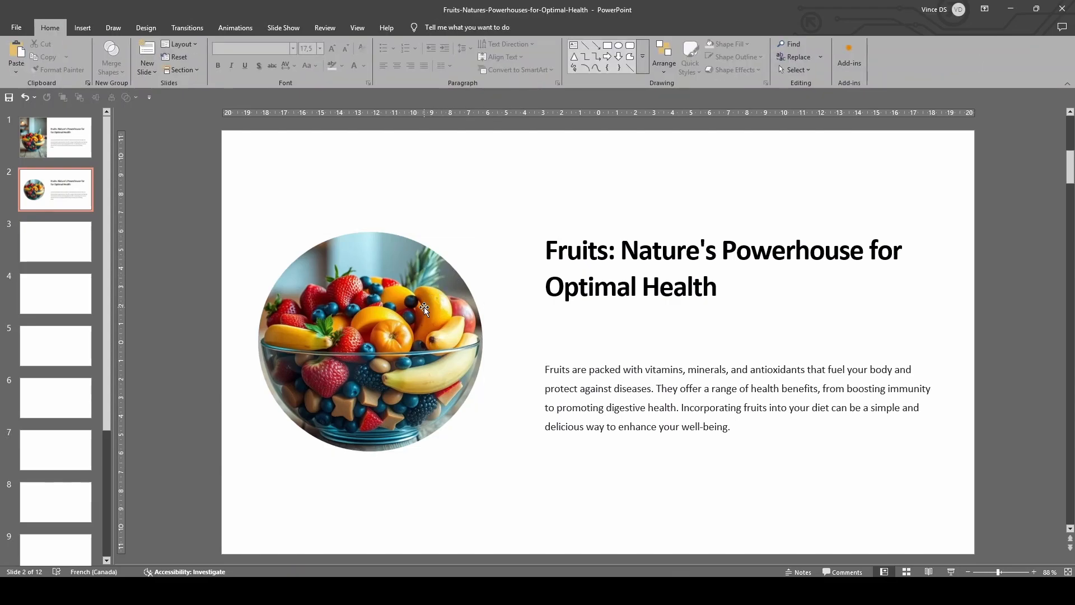
# - Apply the first reflection variation to the round fruit picture and nudge it slightly toward the text
pyautogui.click(405, 315)
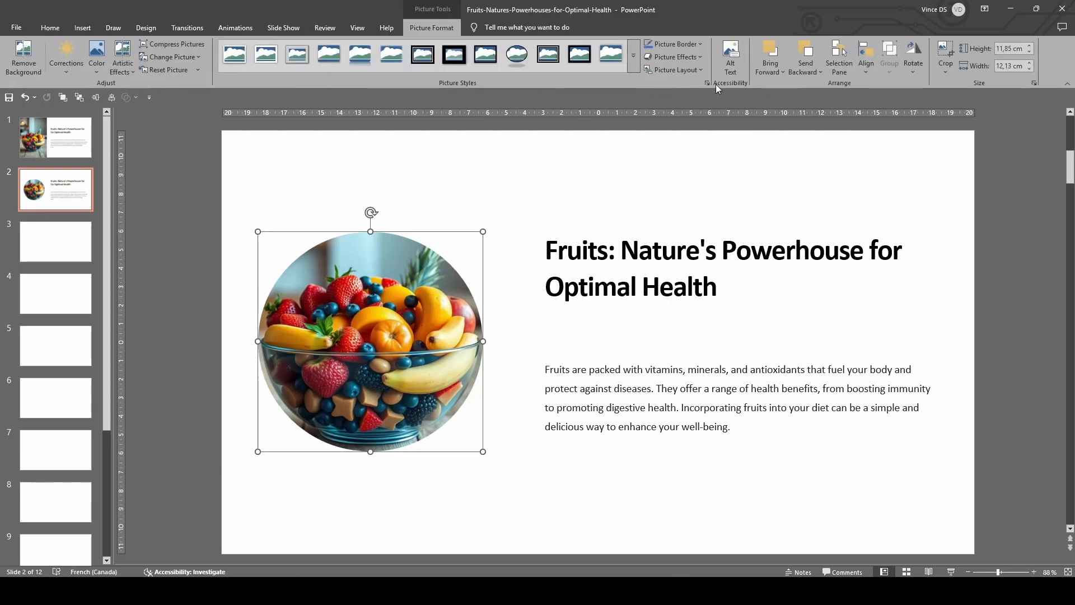
pyautogui.click(695, 56)
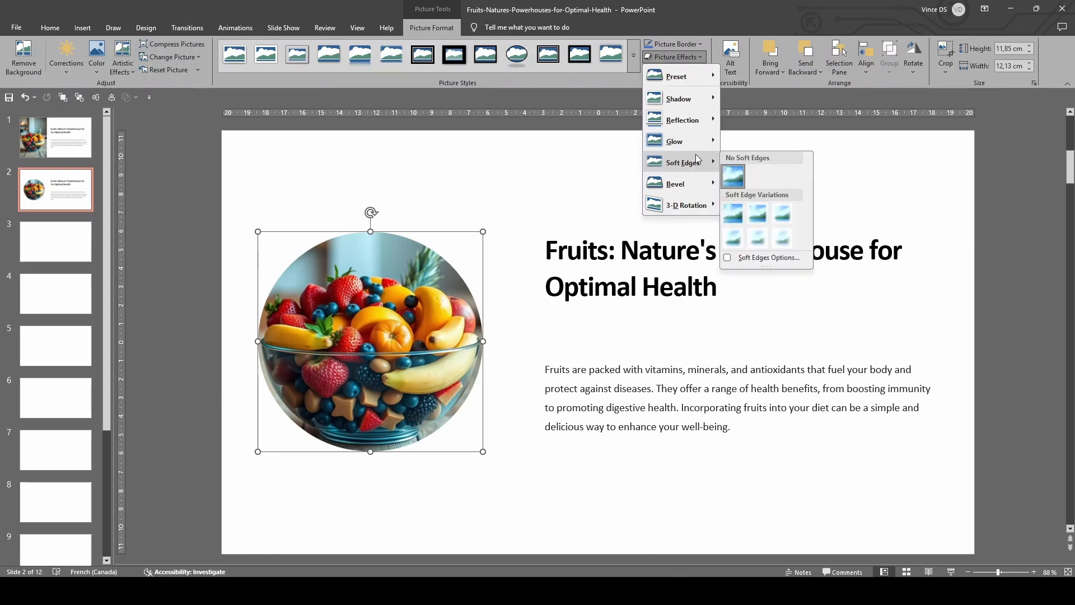
pyautogui.moveTo(698, 124)
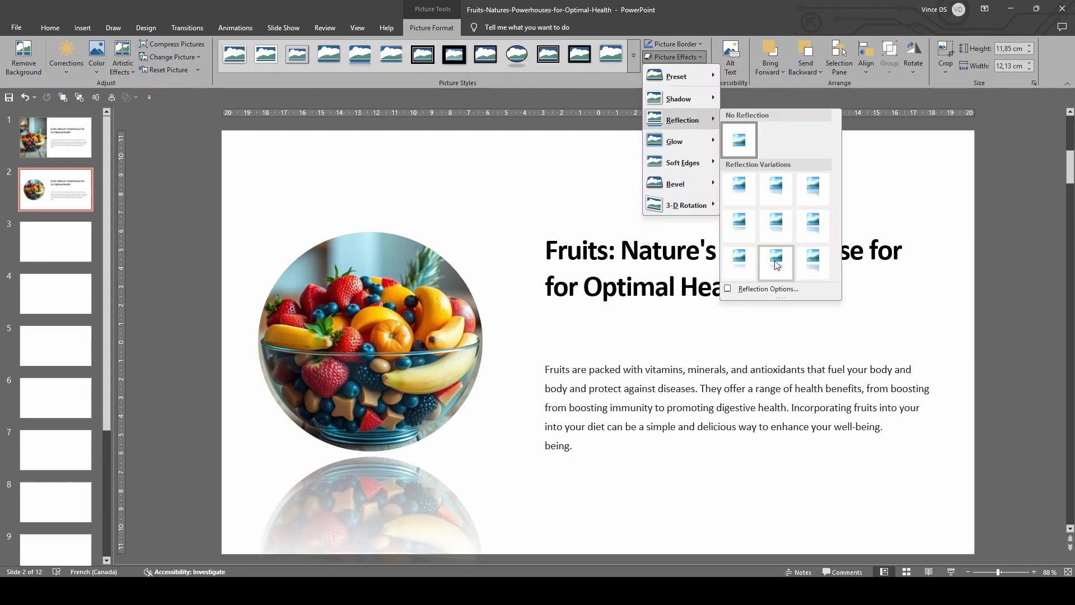
pyautogui.click(739, 191)
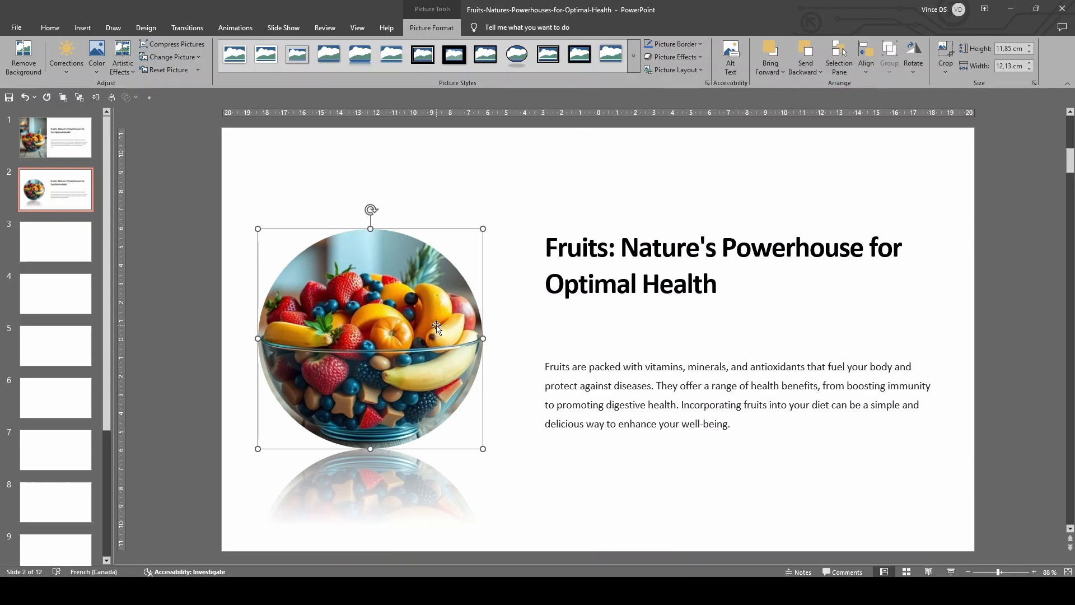
pyautogui.moveTo(424, 310); pyautogui.dragTo(429, 311)
pyautogui.click(538, 439)
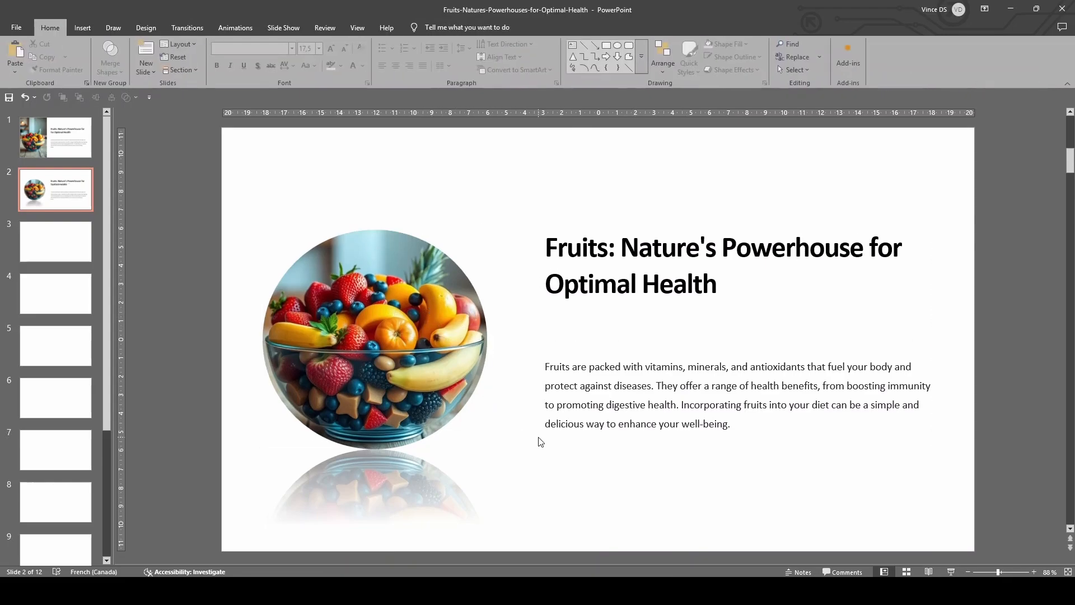
pyautogui.click(450, 412)
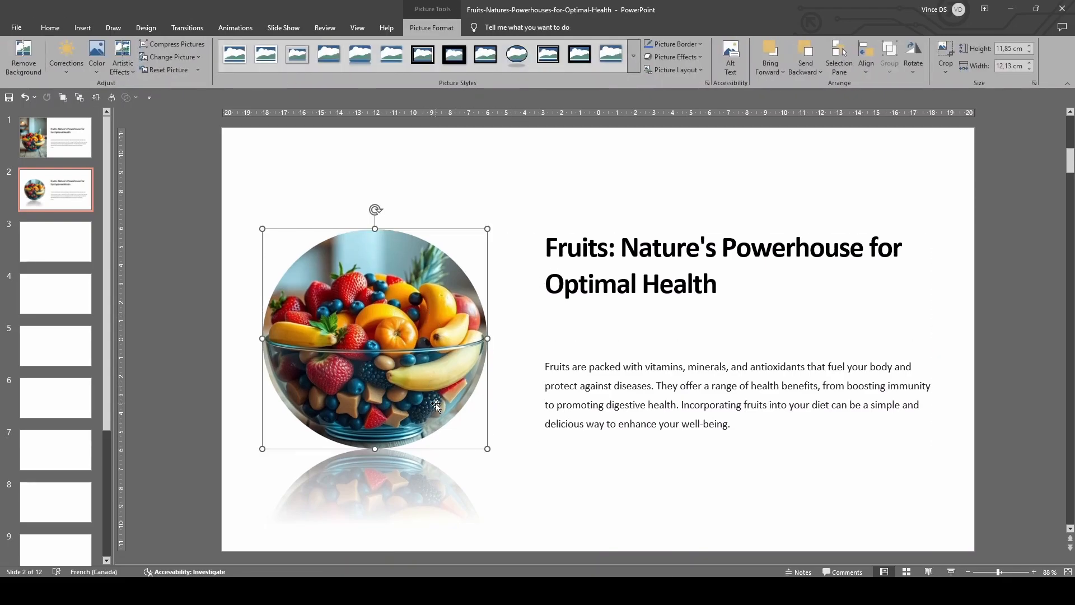
# - Preview the current slide in slide show mode and return to editing
pyautogui.click(951, 572)
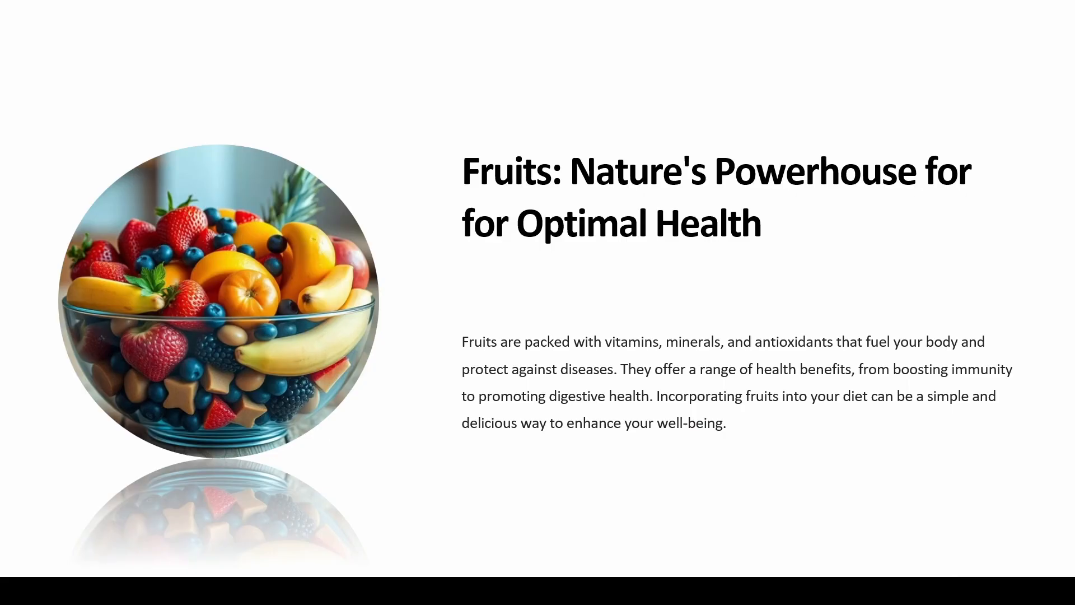
pyautogui.press('Escape')
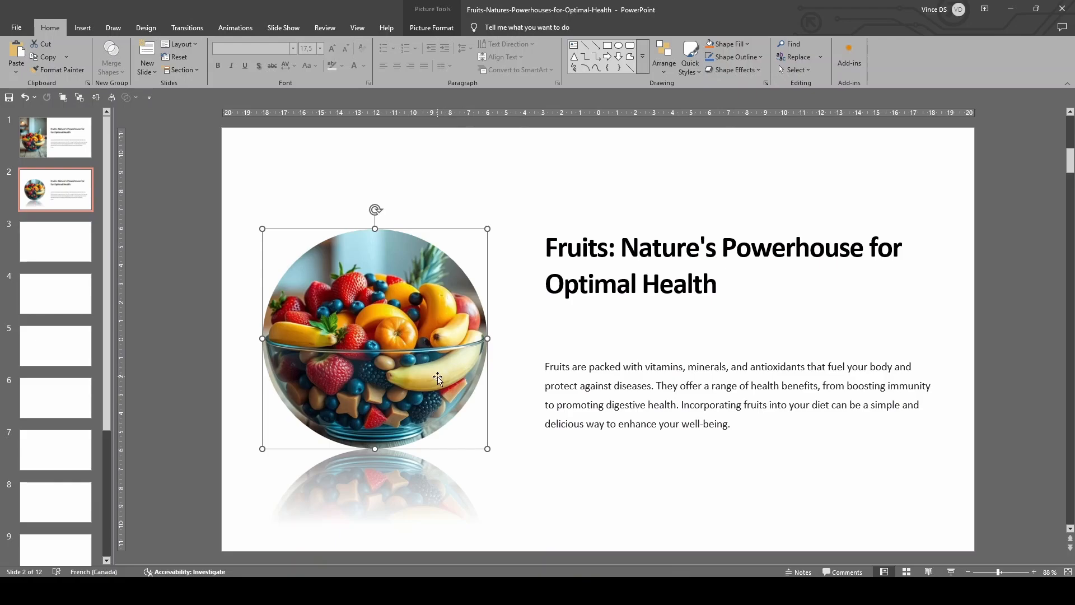
pyautogui.click(951, 572)
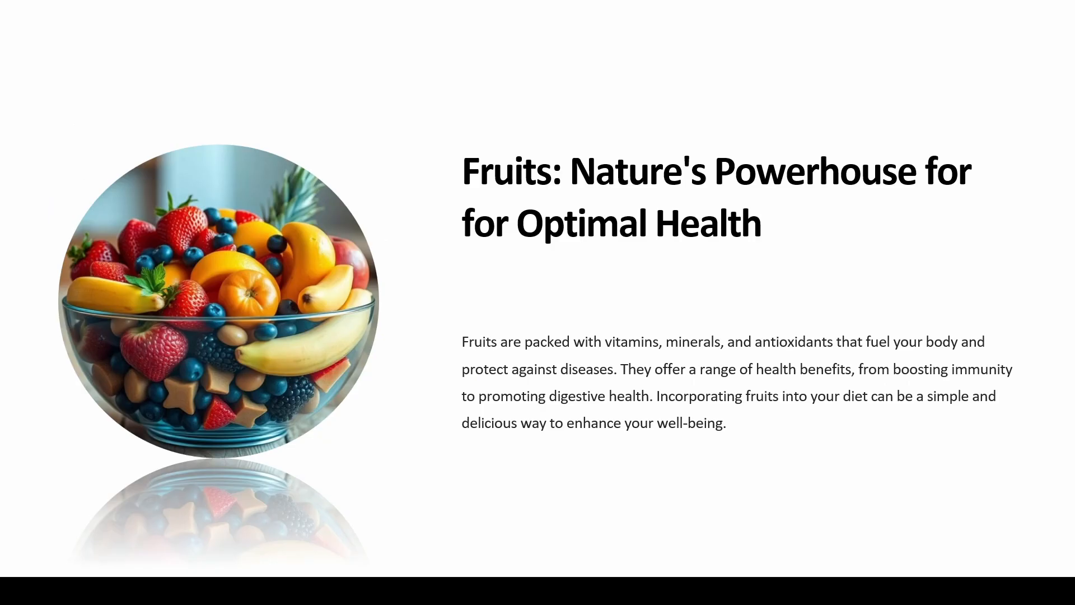
pyautogui.press('Escape')
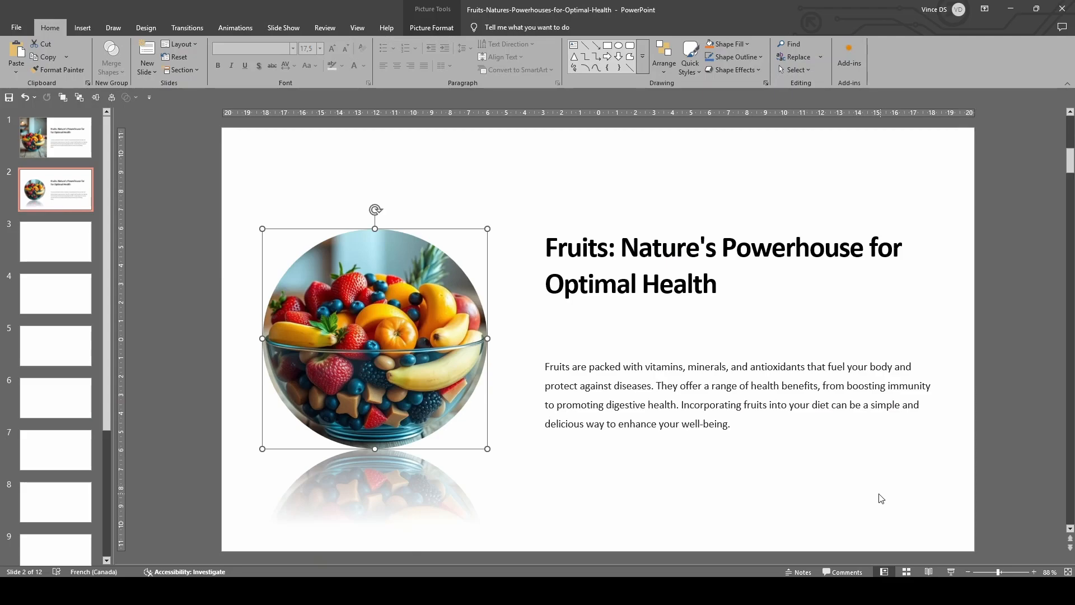
# - Move the title down to just above the body paragraph, place a copy above it, and select all the copy's text after "Fruits:"
pyautogui.click(661, 247)
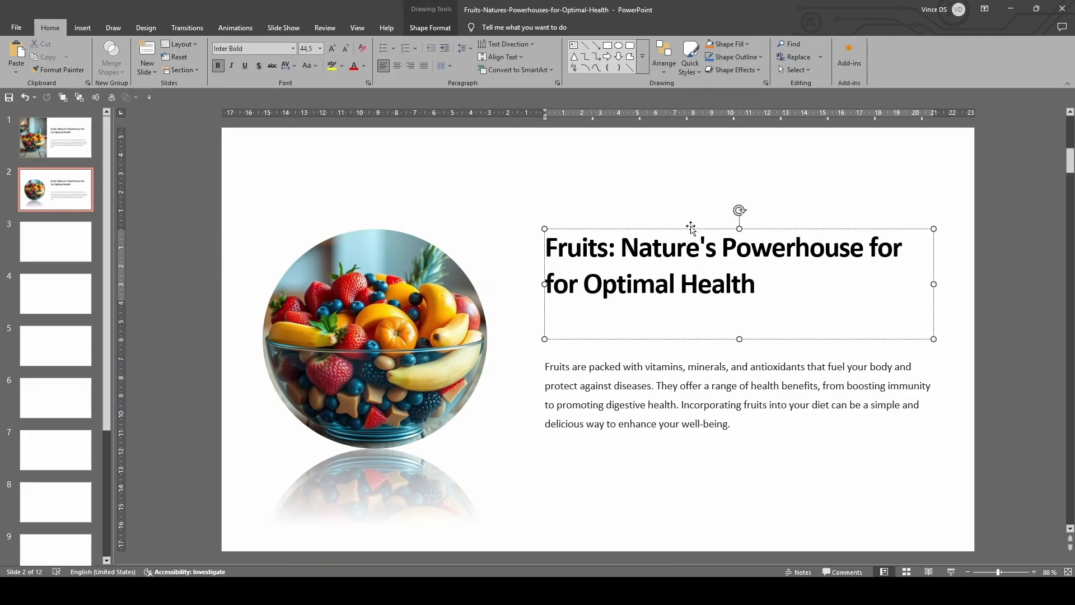
pyautogui.moveTo(691, 227); pyautogui.dragTo(691, 277)
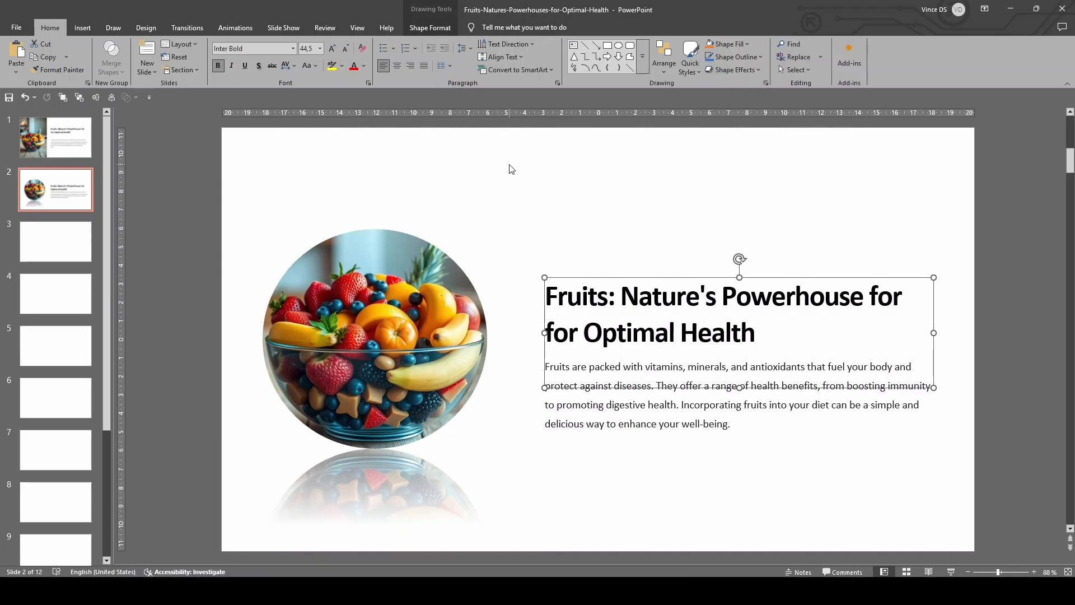
pyautogui.click(554, 201)
pyautogui.click(593, 290)
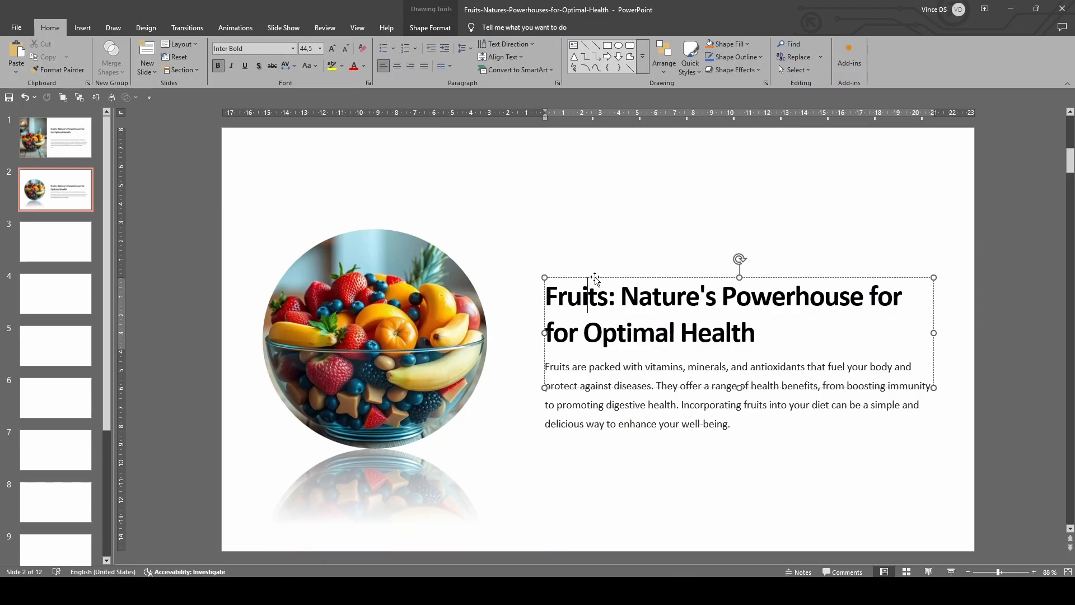
pyautogui.moveTo(596, 278)
pyautogui.mouseDown()
pyautogui.moveTo(595, 201)
pyautogui.moveTo(727, 253)
pyautogui.mouseUp()
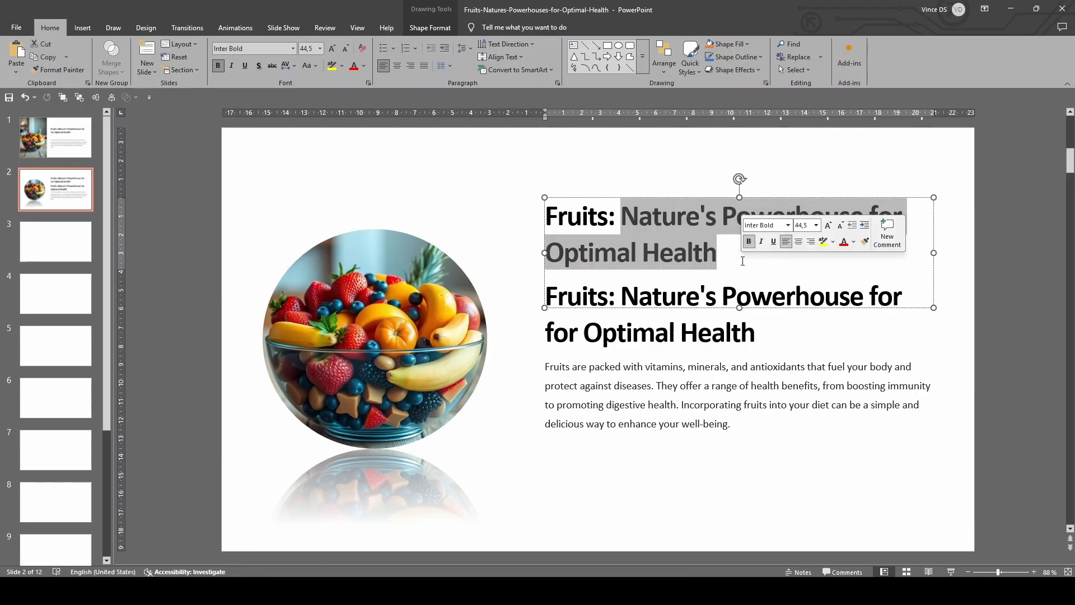
# - Shorten the upper title copy to "Fruits" and shrink its text box around the word
pyautogui.press('BackSpace')
pyautogui.press('BackSpace')
pyautogui.press('BackSpace')
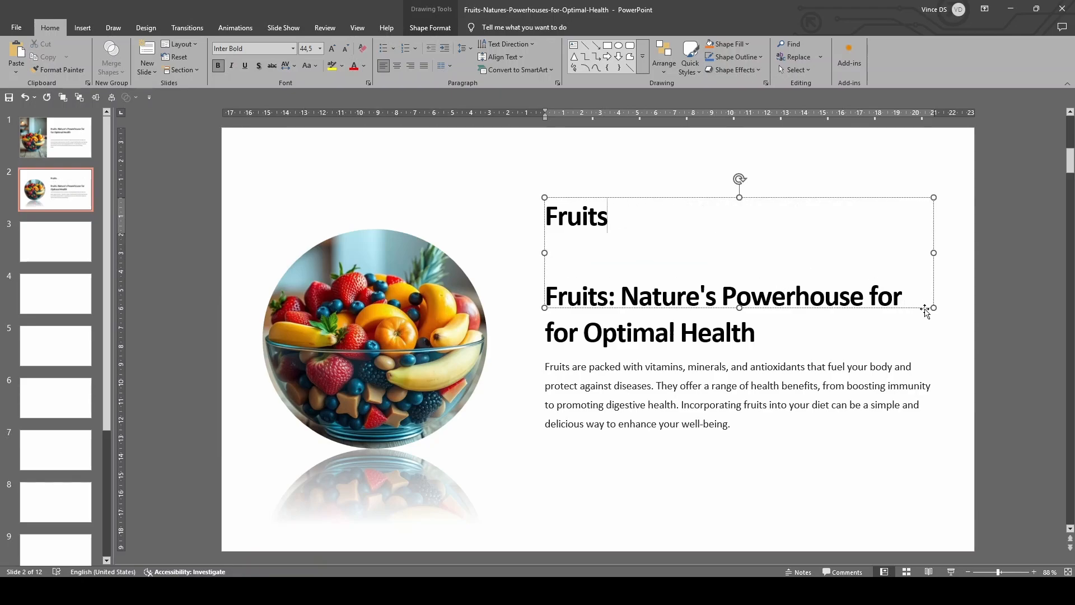
pyautogui.moveTo(931, 307); pyautogui.dragTo(751, 237)
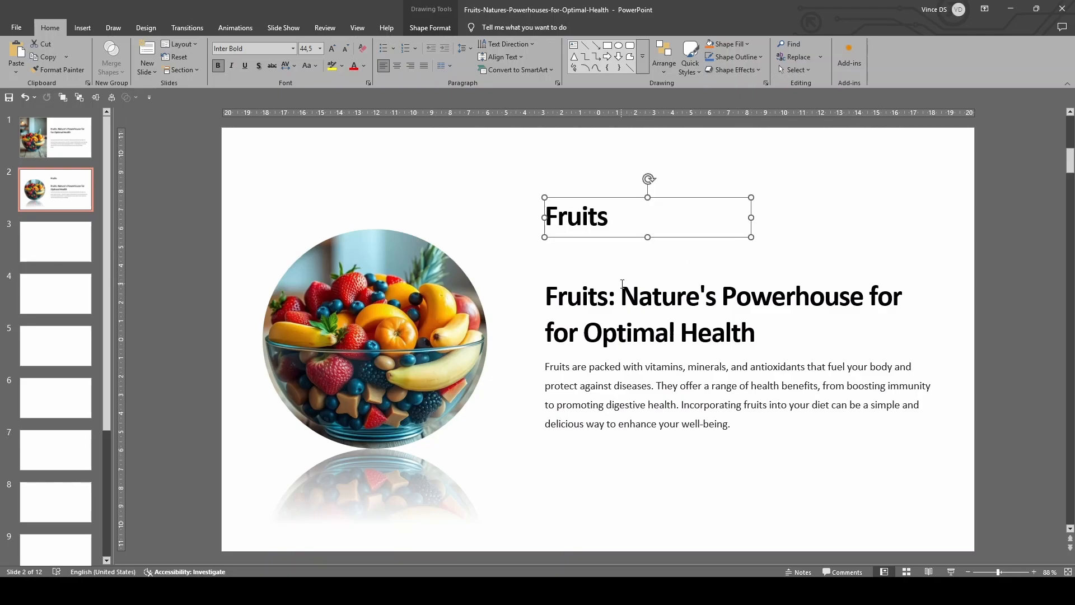
# - Remove "Fruits:" from the lower title, then shorten its text box and keep it just above the paragraph
pyautogui.click(617, 295)
pyautogui.moveTo(623, 297); pyautogui.dragTo(487, 297)
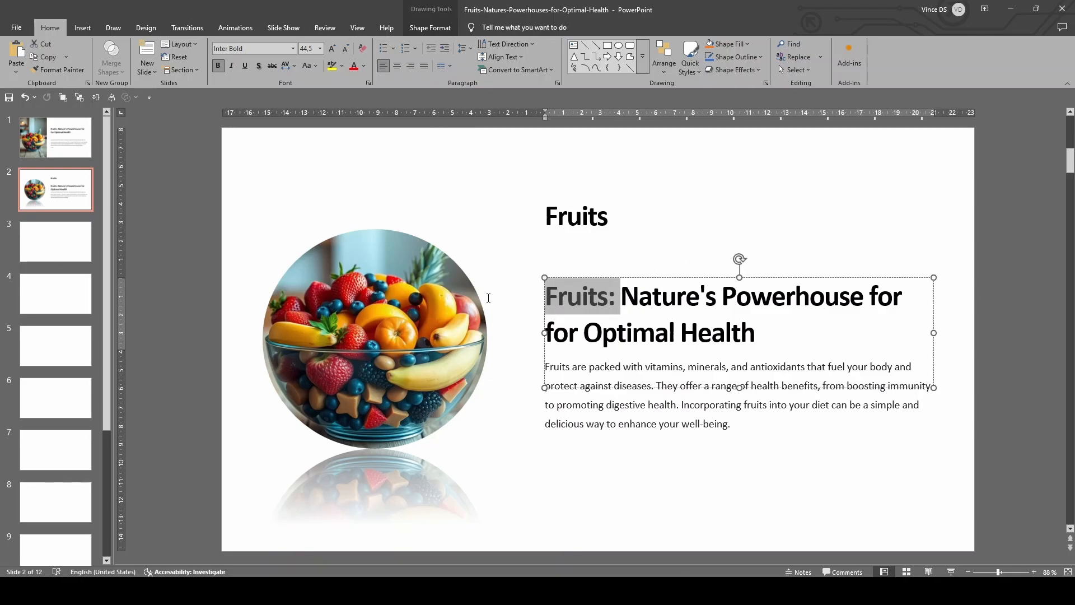
pyautogui.press('BackSpace')
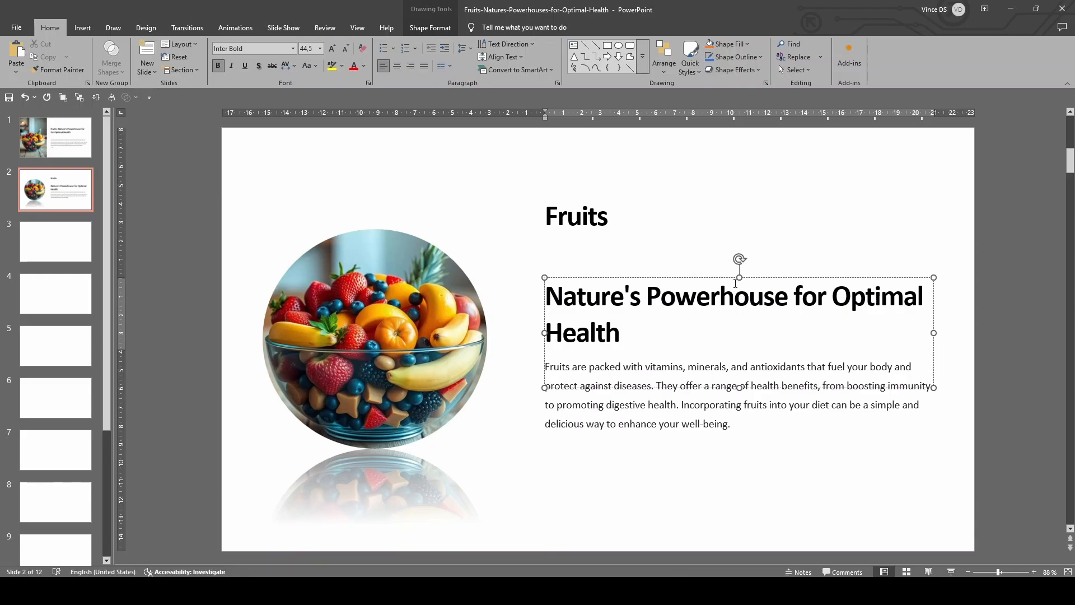
pyautogui.moveTo(739, 278); pyautogui.dragTo(740, 294)
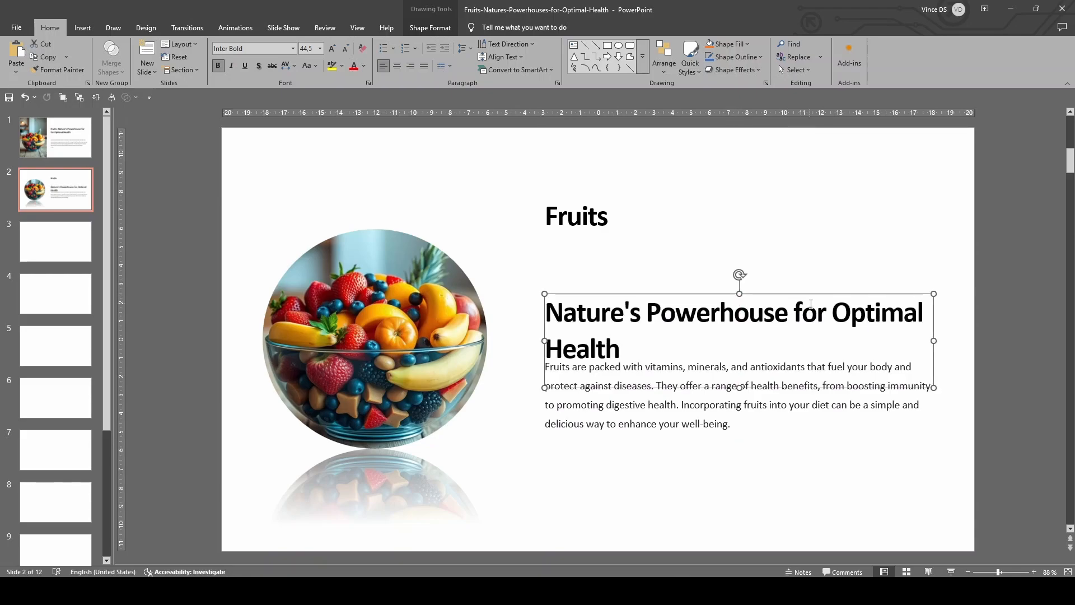
pyautogui.hotkey('ctrl', 'z')
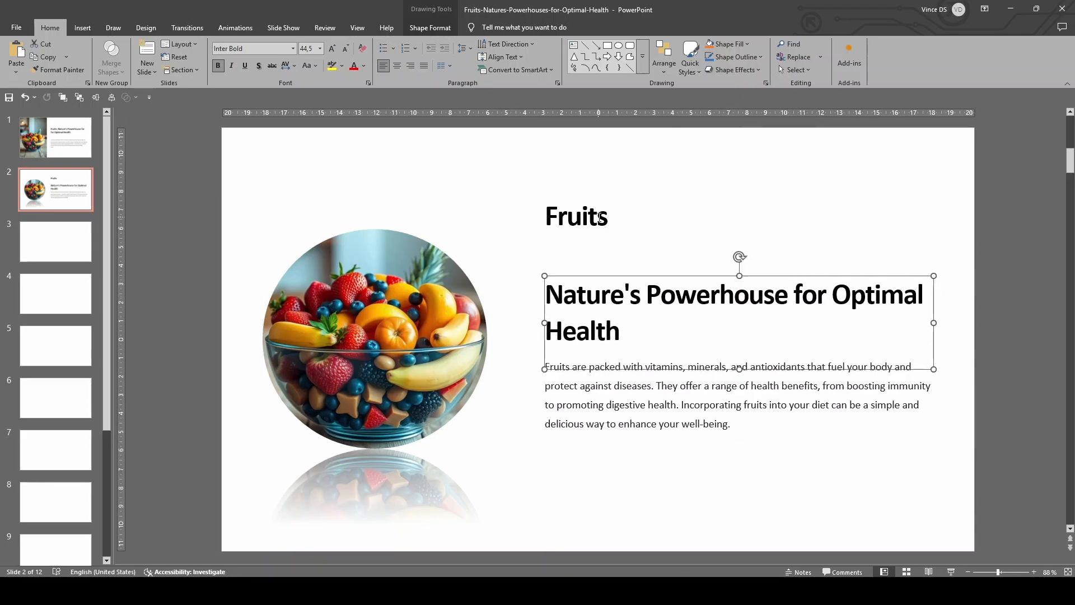
# - Lower the "Fruits" heading slightly, enlarge it to 199 pt, and widen its text box to fit the word on one line
pyautogui.moveTo(598, 240); pyautogui.dragTo(598, 254)
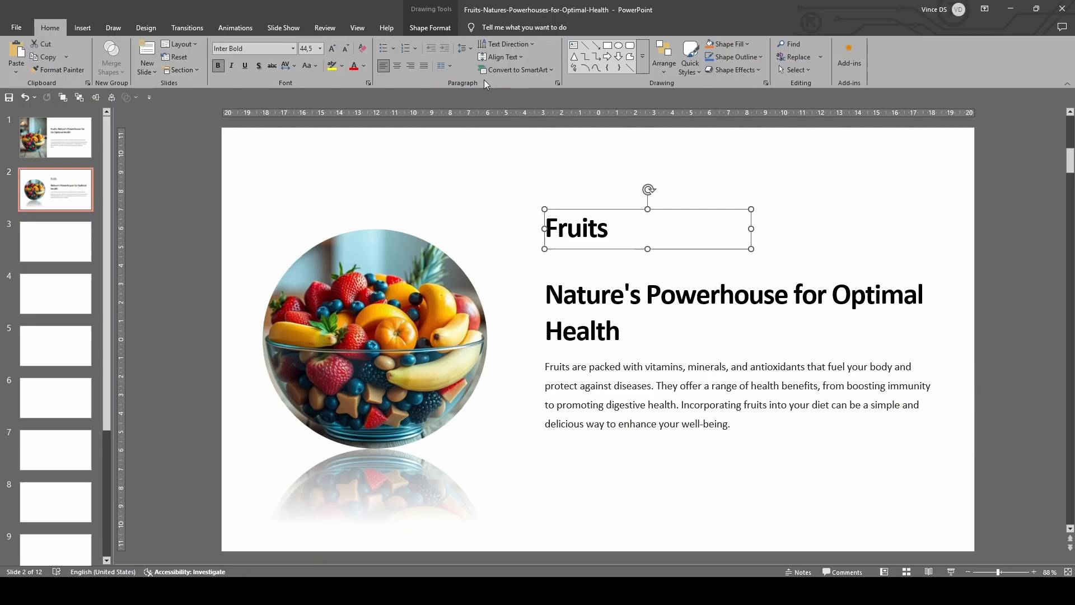
pyautogui.click(332, 48)
pyautogui.click(332, 49)
pyautogui.click(333, 49)
pyautogui.click(334, 50)
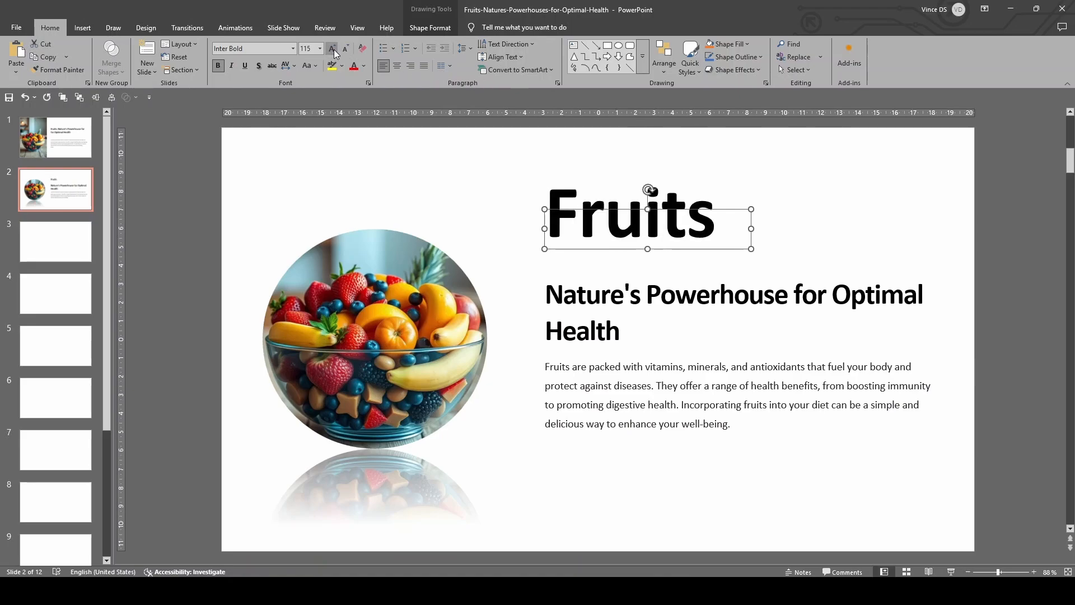
pyautogui.click(334, 50)
pyautogui.click(334, 49)
pyautogui.click(334, 49)
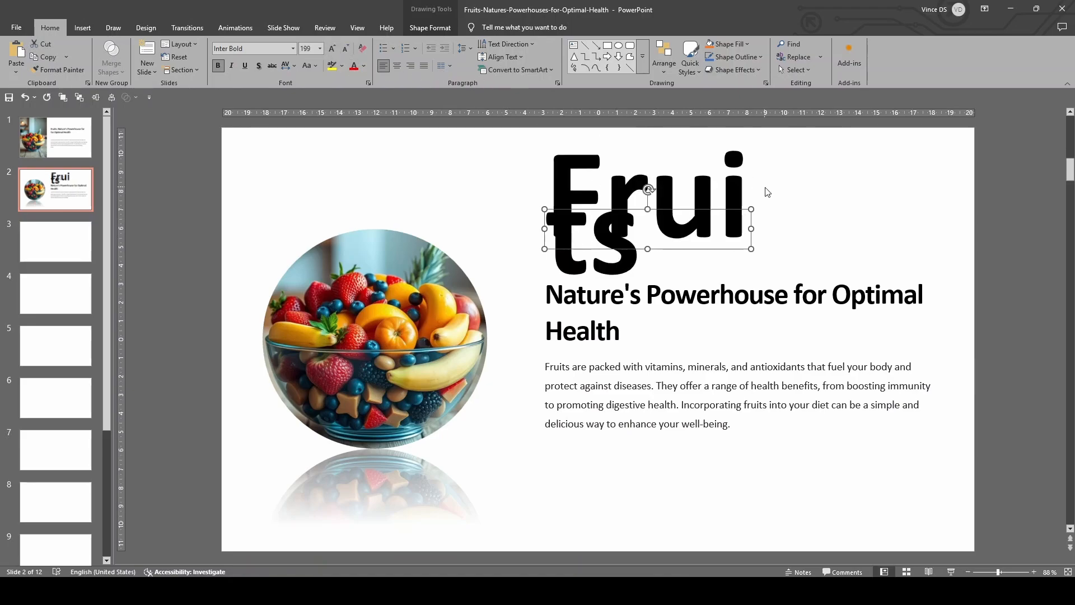
pyautogui.moveTo(751, 228); pyautogui.dragTo(934, 232)
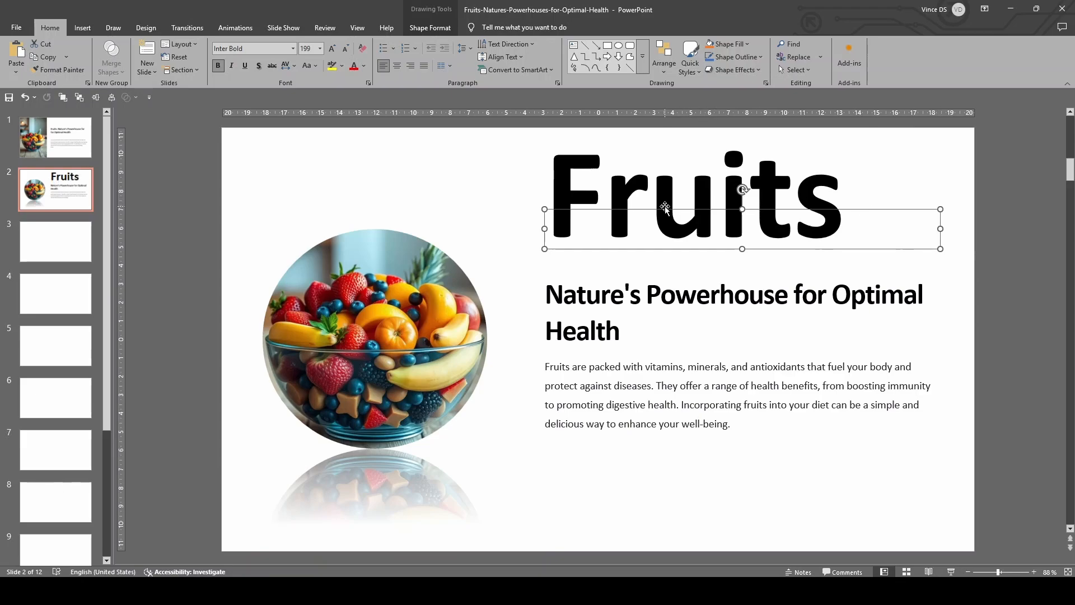
# - Reduce the "Fruits" heading to 138 pt and position it directly above the "Nature's Powerhouse for Optimal Health" line
pyautogui.moveTo(662, 208); pyautogui.dragTo(649, 240)
pyautogui.click(346, 49)
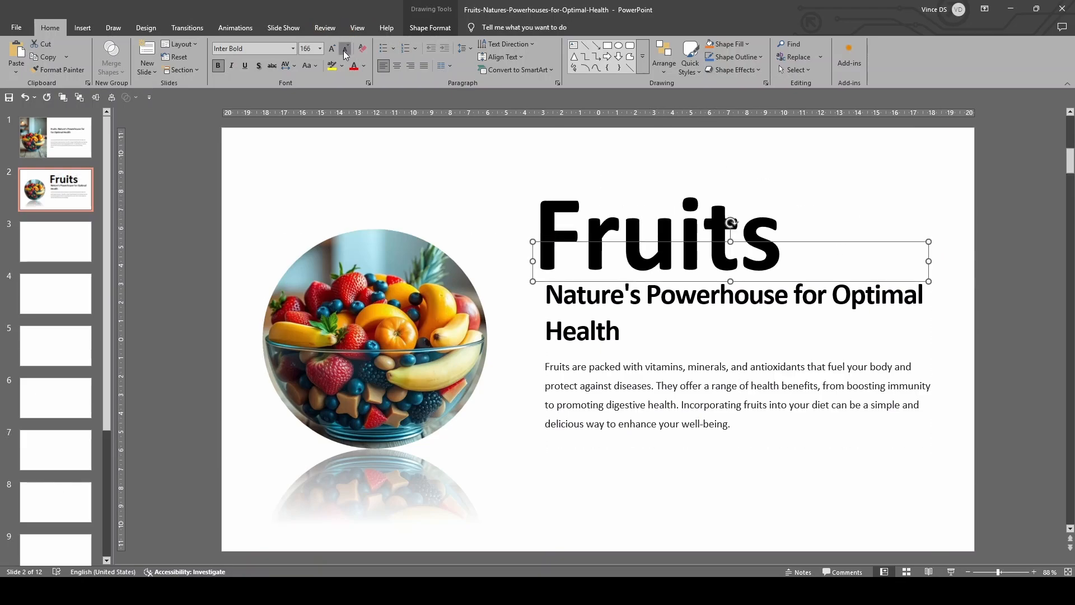
pyautogui.click(346, 48)
pyautogui.moveTo(650, 245); pyautogui.dragTo(654, 240)
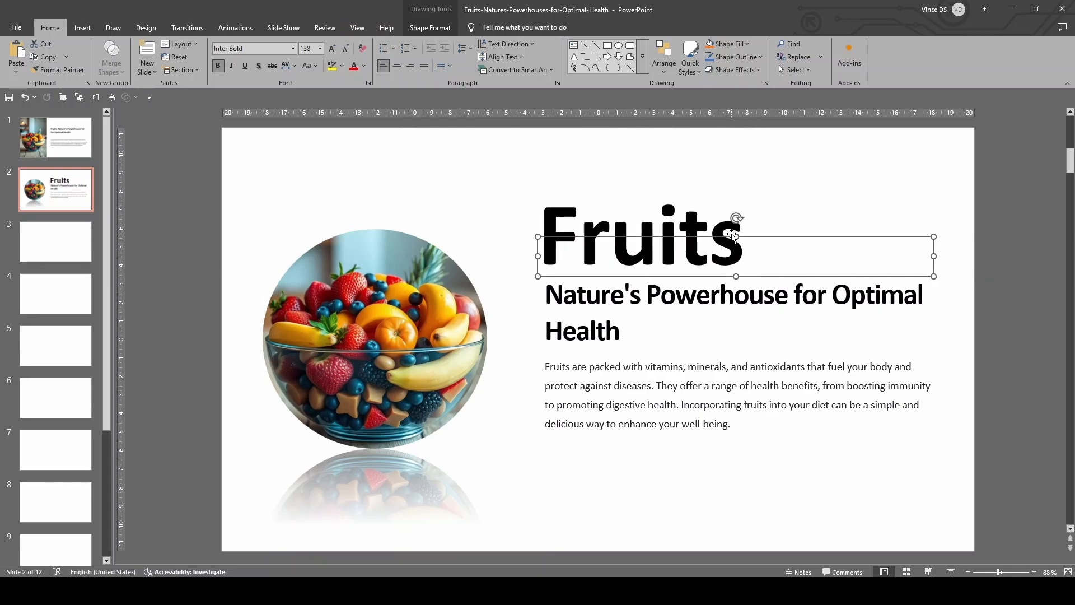
# - Enlarge the "Fruits" heading to 287 pt and widen its text box so the word fits on one line
pyautogui.click(332, 48)
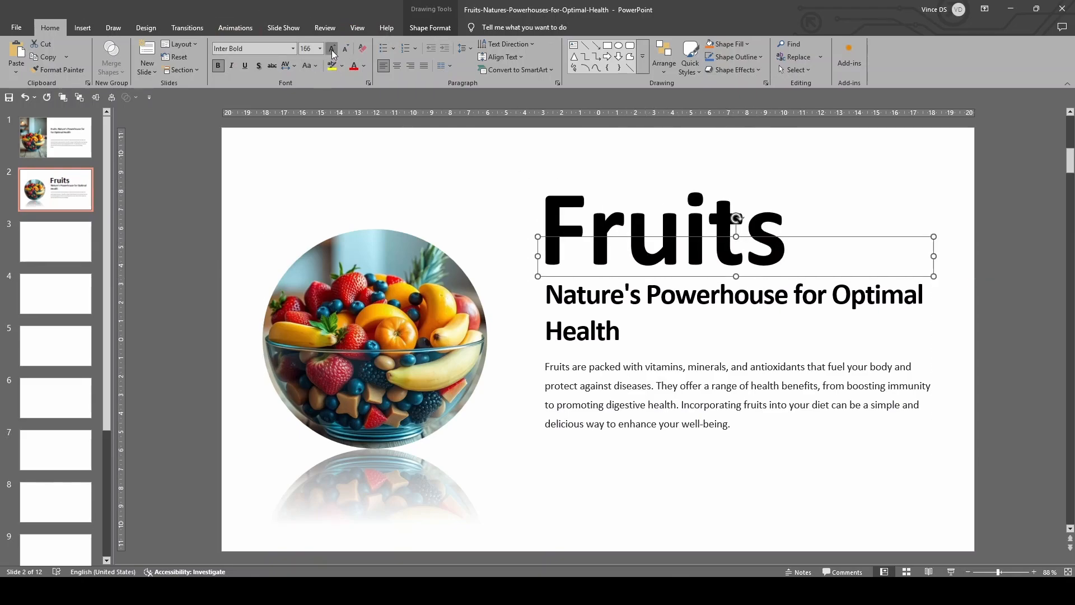
pyautogui.click(333, 48)
pyautogui.click(332, 48)
pyautogui.click(332, 48)
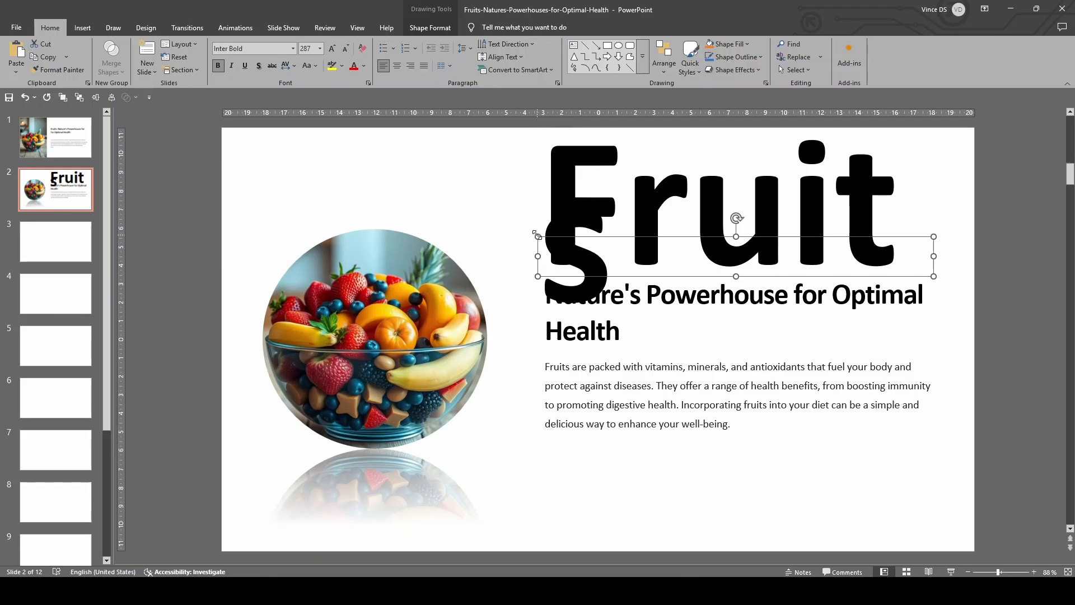
pyautogui.moveTo(536, 234); pyautogui.dragTo(515, 247)
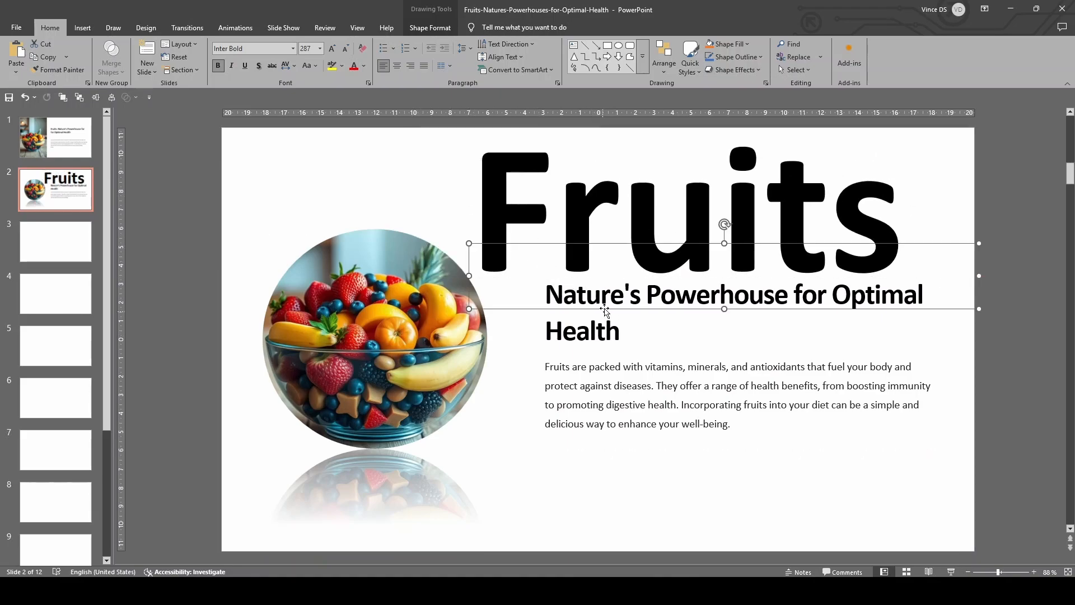
pyautogui.click(546, 208)
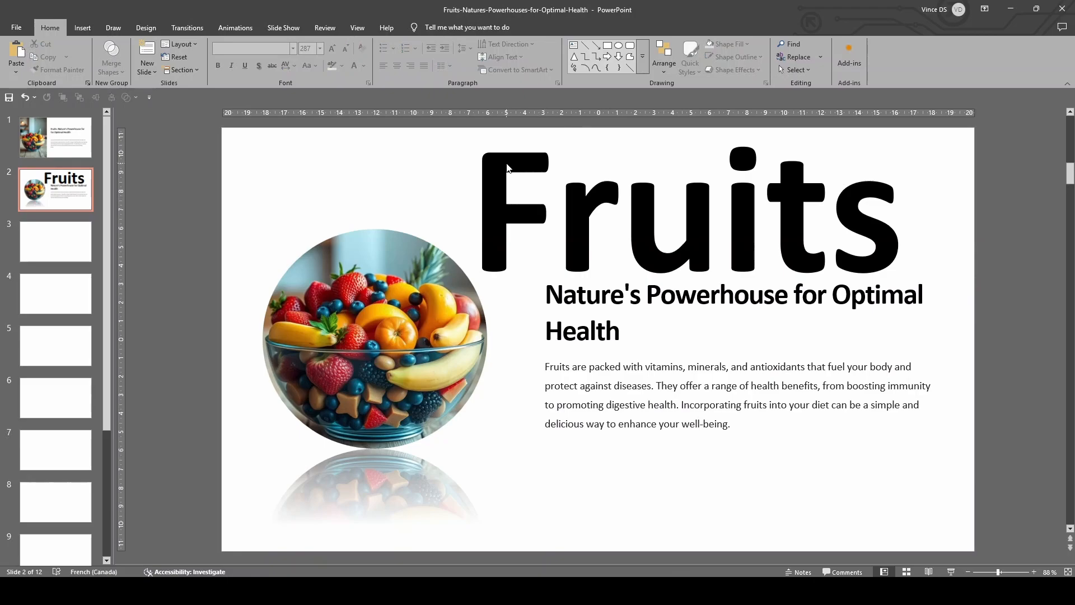
pyautogui.click(858, 268)
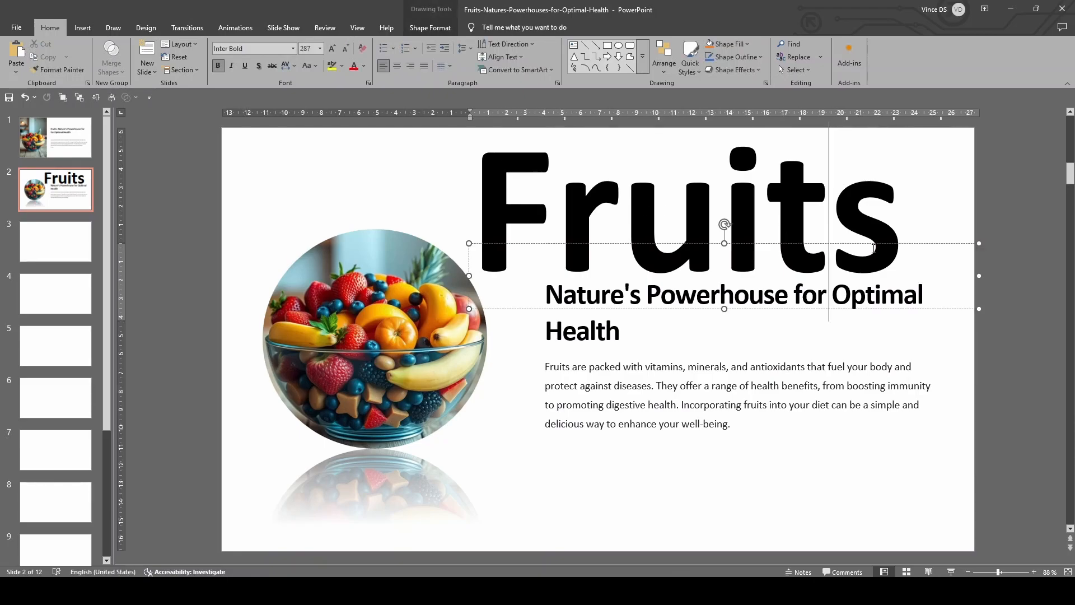
pyautogui.moveTo(874, 246); pyautogui.dragTo(889, 245)
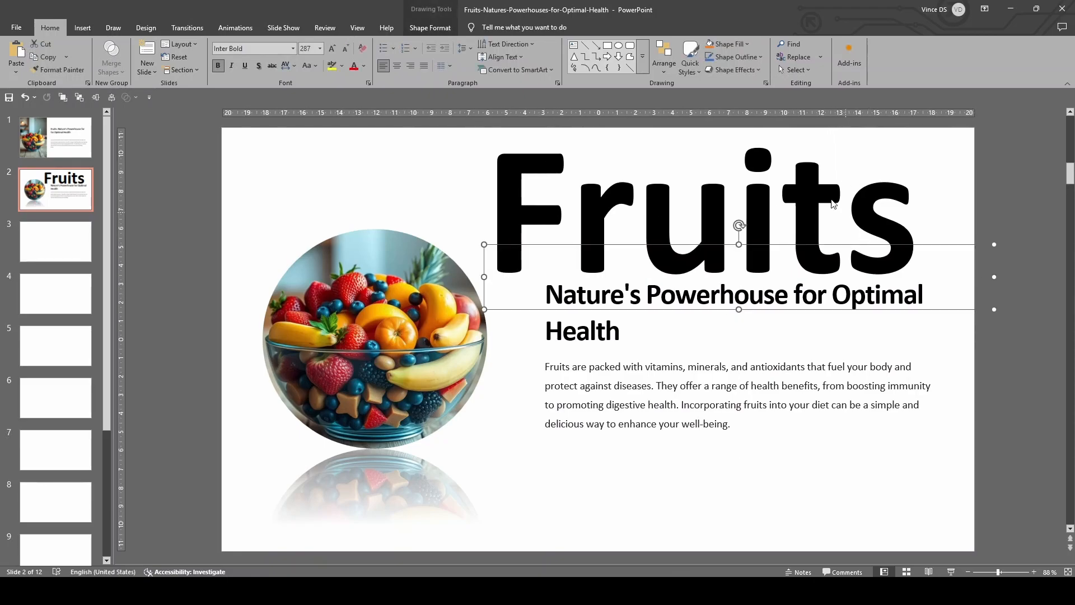
# - Reduce the "Fruits" heading to 166 pt and line up its left edge with the subtitle
pyautogui.click(346, 48)
pyautogui.click(346, 49)
pyautogui.click(346, 48)
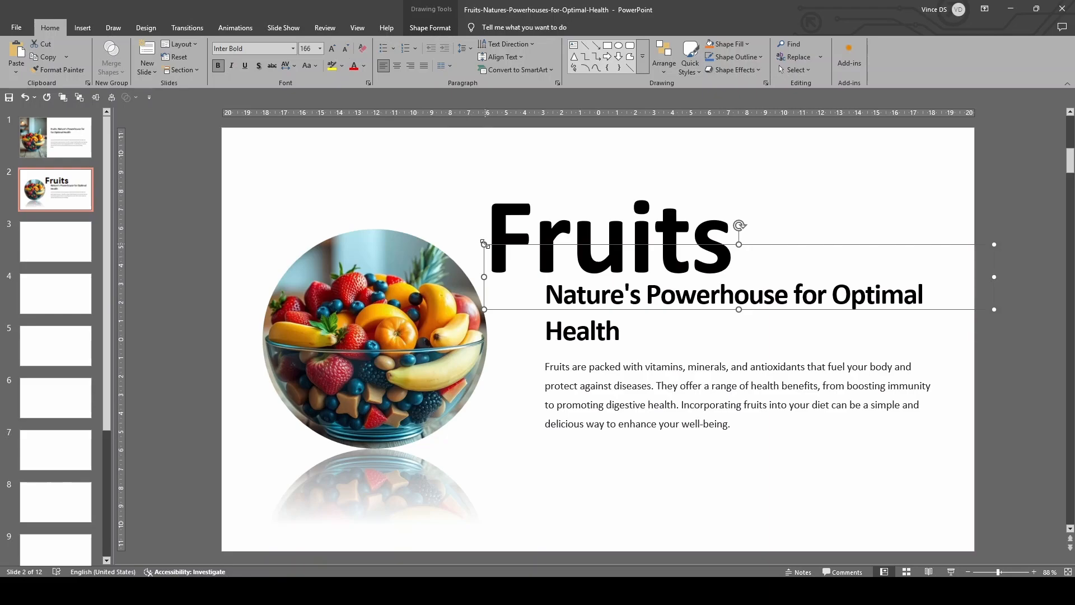
pyautogui.moveTo(484, 244)
pyautogui.mouseDown()
pyautogui.moveTo(545, 247)
pyautogui.moveTo(533, 244)
pyautogui.moveTo(569, 236)
pyautogui.mouseUp()
# - Narrow the subtitle's text box to wrap before "Optimal Health", fitting it around two lines slightly closer to the heading
pyautogui.click(564, 327)
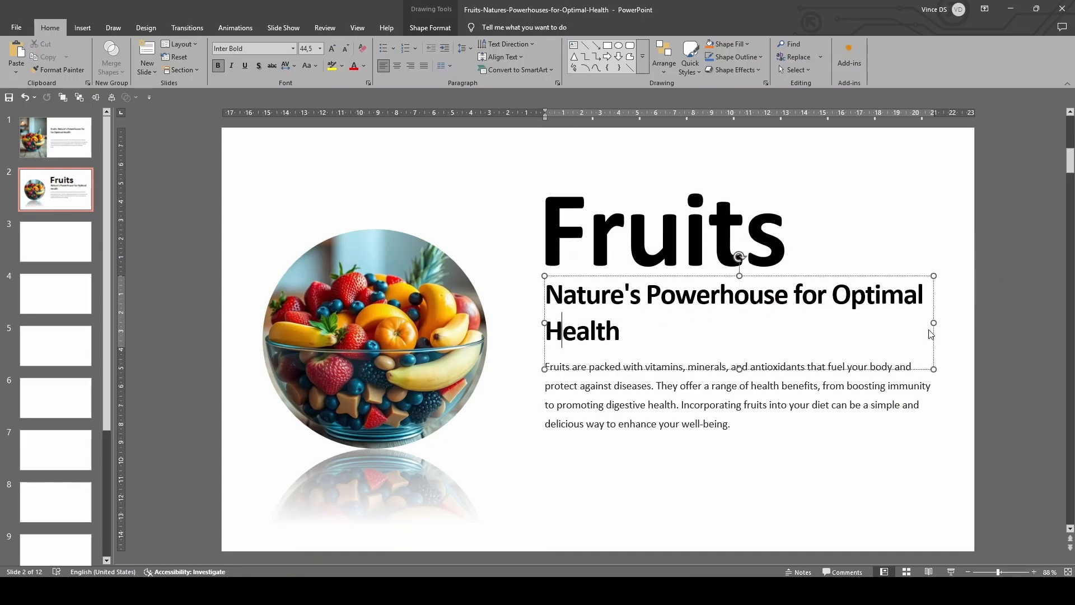
pyautogui.moveTo(934, 323); pyautogui.dragTo(880, 322)
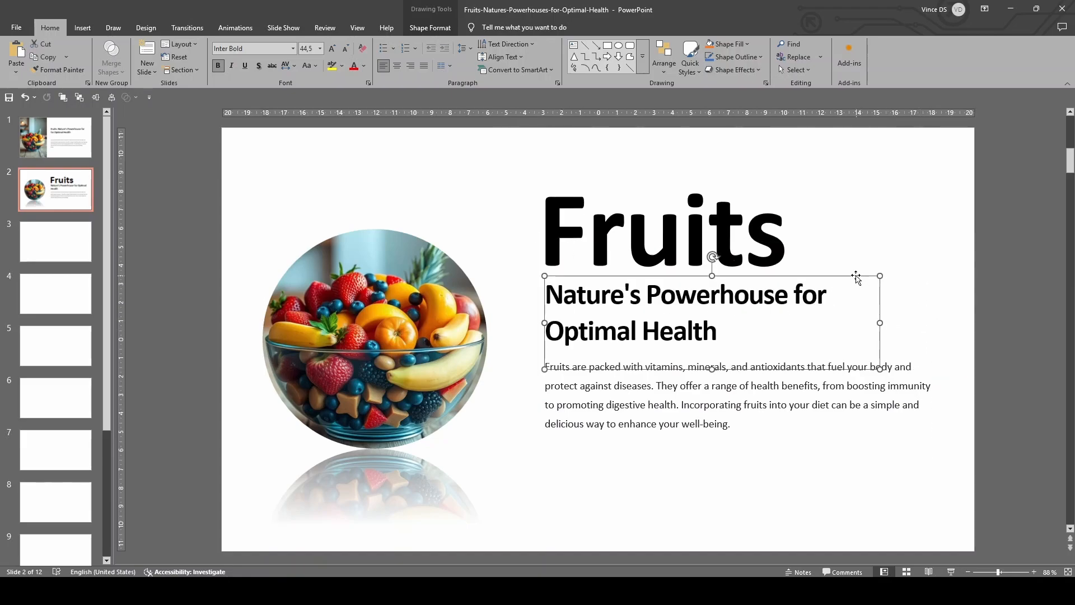
pyautogui.moveTo(856, 276); pyautogui.dragTo(855, 269)
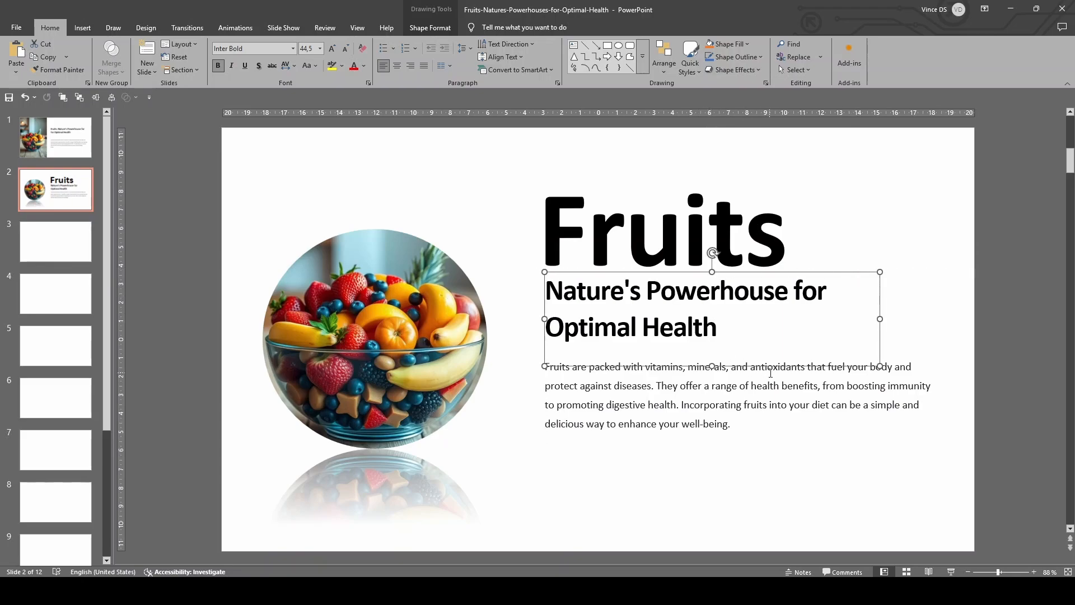
pyautogui.moveTo(710, 363); pyautogui.dragTo(711, 338)
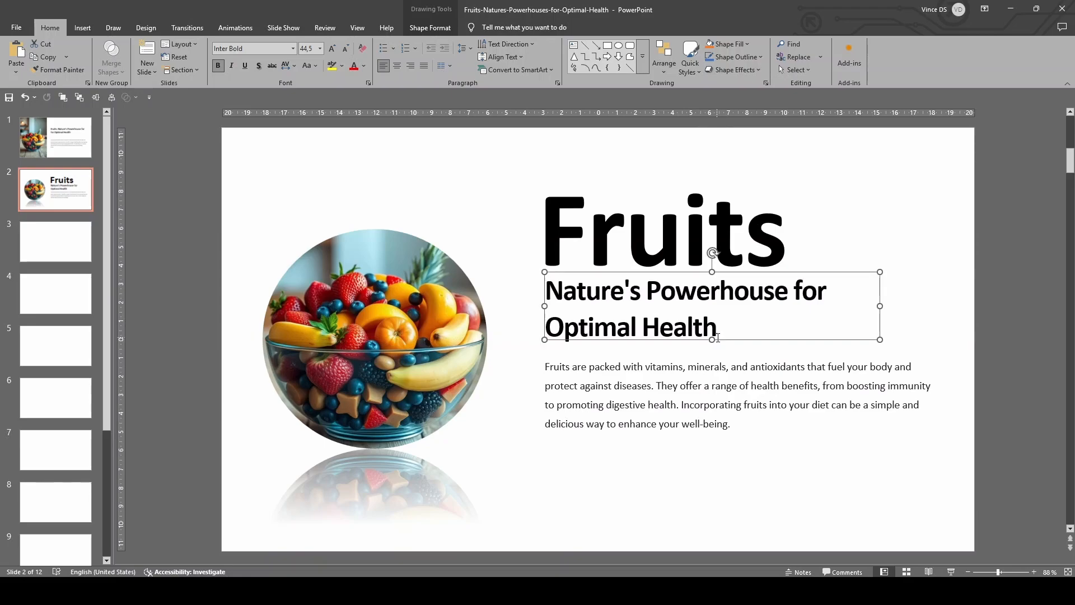
# - Move the paragraph up slightly to sit closer beneath the subtitle
pyautogui.click(660, 385)
pyautogui.moveTo(620, 356); pyautogui.dragTo(619, 350)
pyautogui.keyDown('shift'); pyautogui.click(614, 309); pyautogui.keyUp('shift')
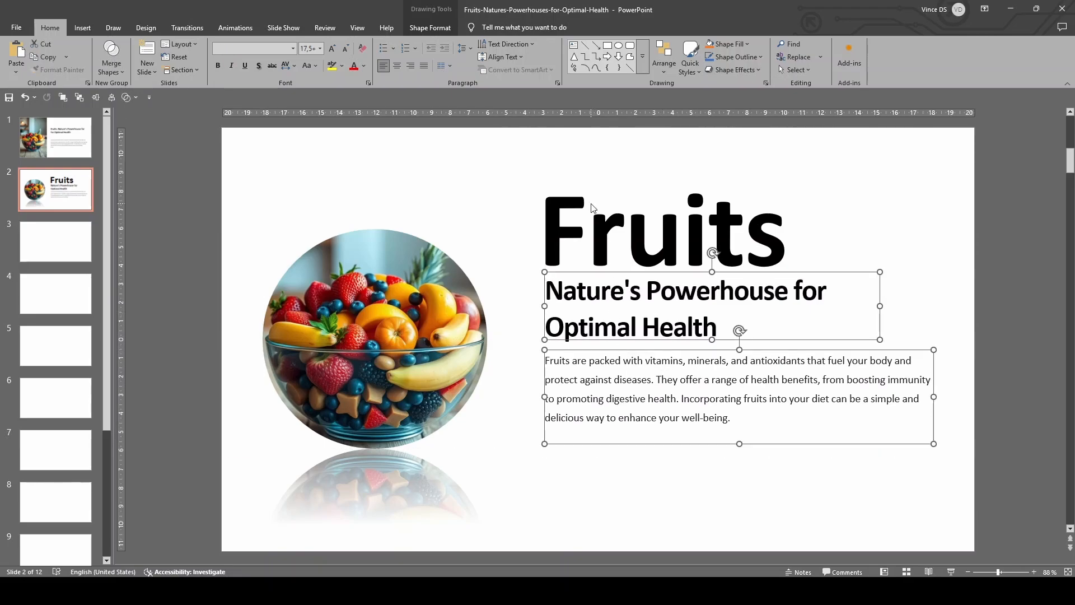
pyautogui.click(821, 211)
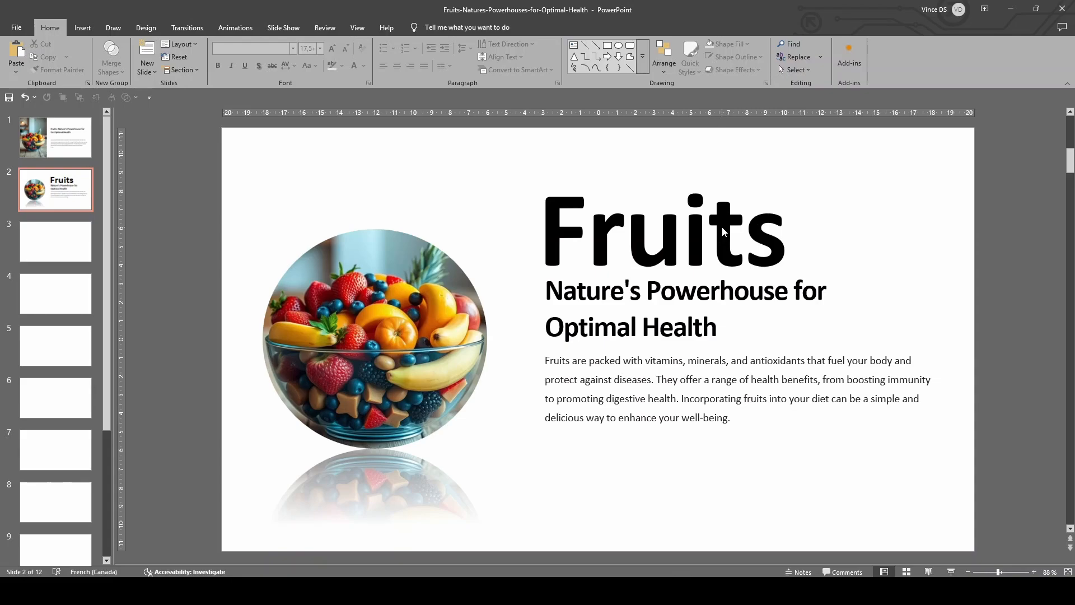
# - Move the "Fruits" heading, subtitle and paragraph down together to centre the text block vertically on the slide
pyautogui.click(702, 237)
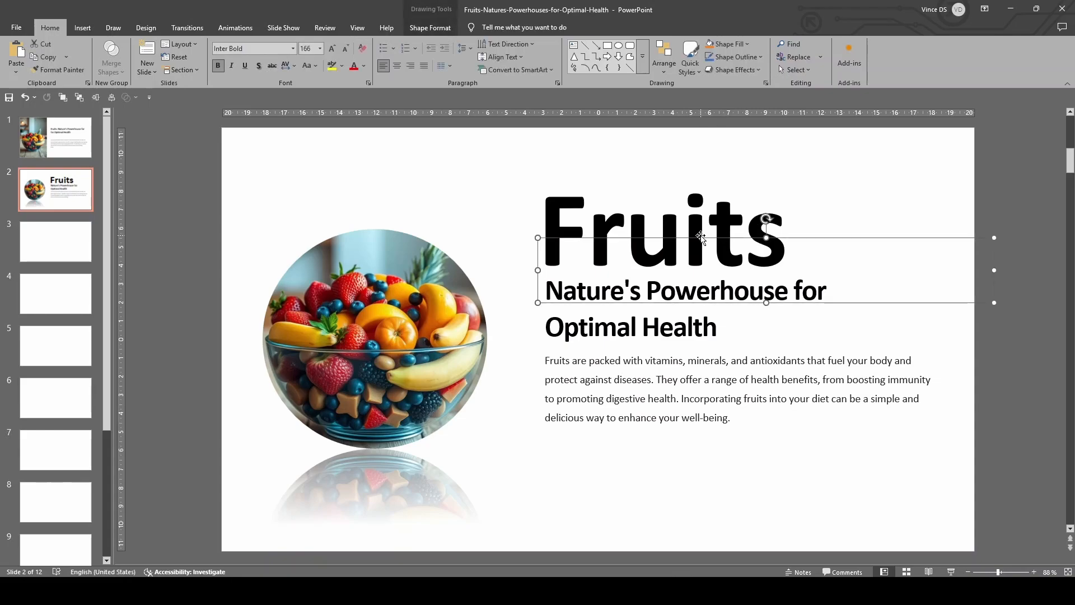
pyautogui.keyDown('shift'); pyautogui.click(651, 334); pyautogui.keyUp('shift')
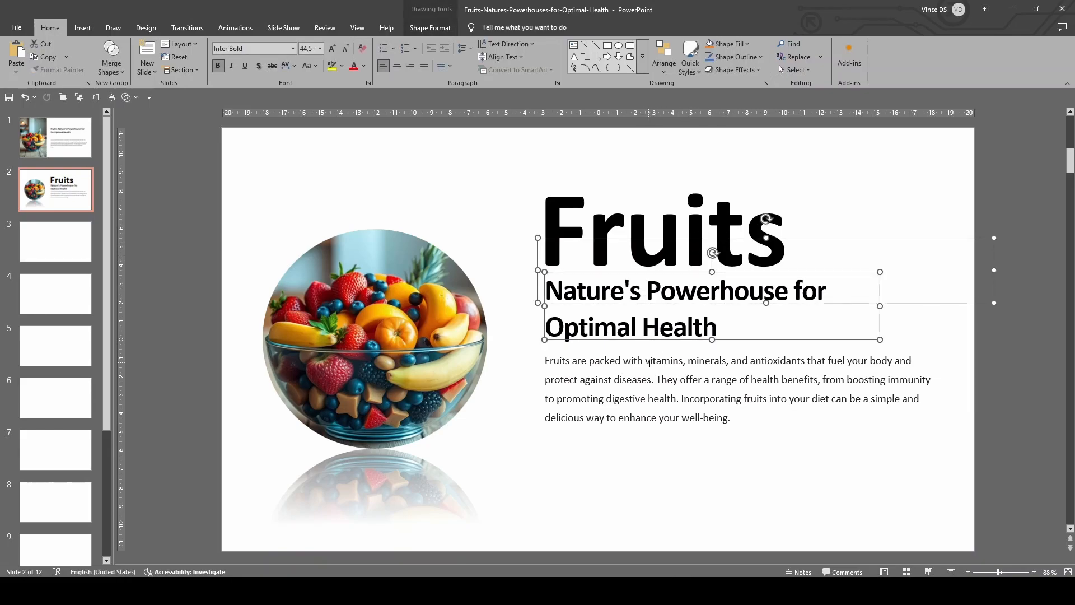
pyautogui.keyDown('shift'); pyautogui.click(648, 364); pyautogui.keyUp('shift')
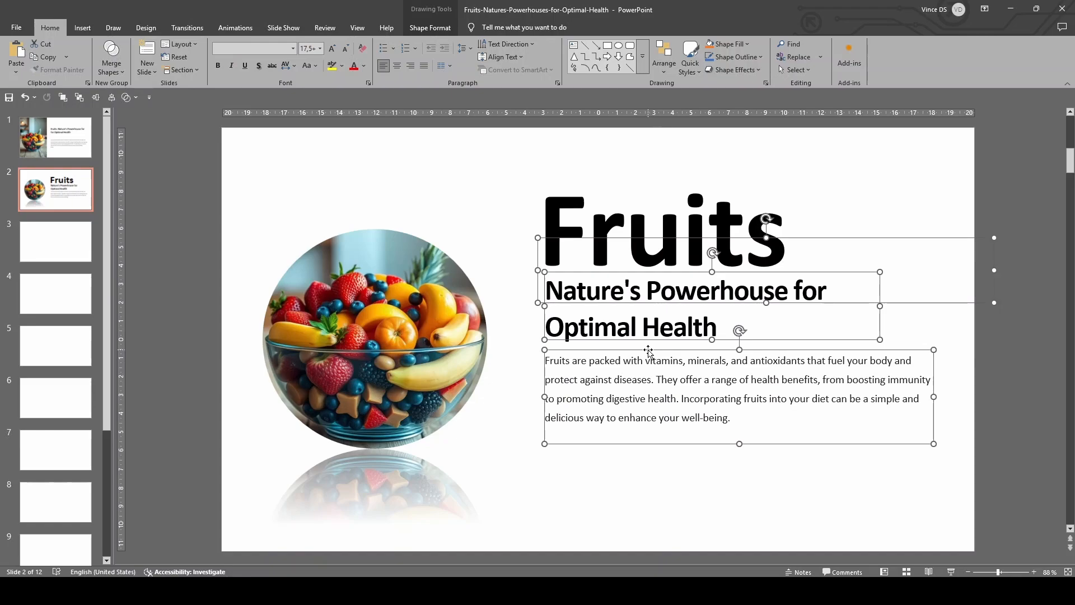
pyautogui.moveTo(648, 349); pyautogui.dragTo(650, 375)
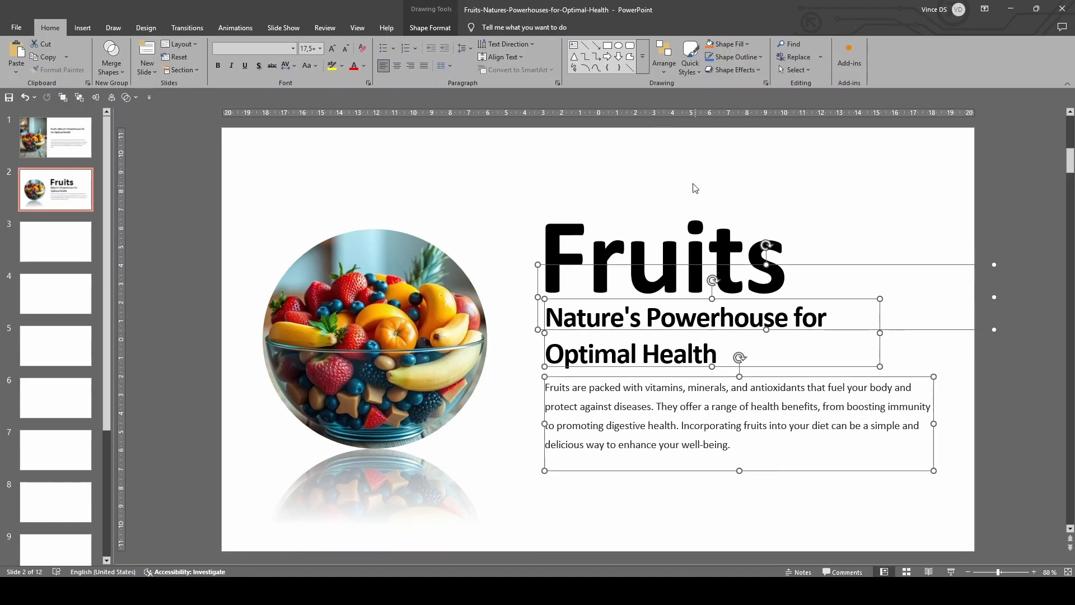
# - Distribute the heading, subtitle and paragraph text boxes vertically
pyautogui.click(672, 73)
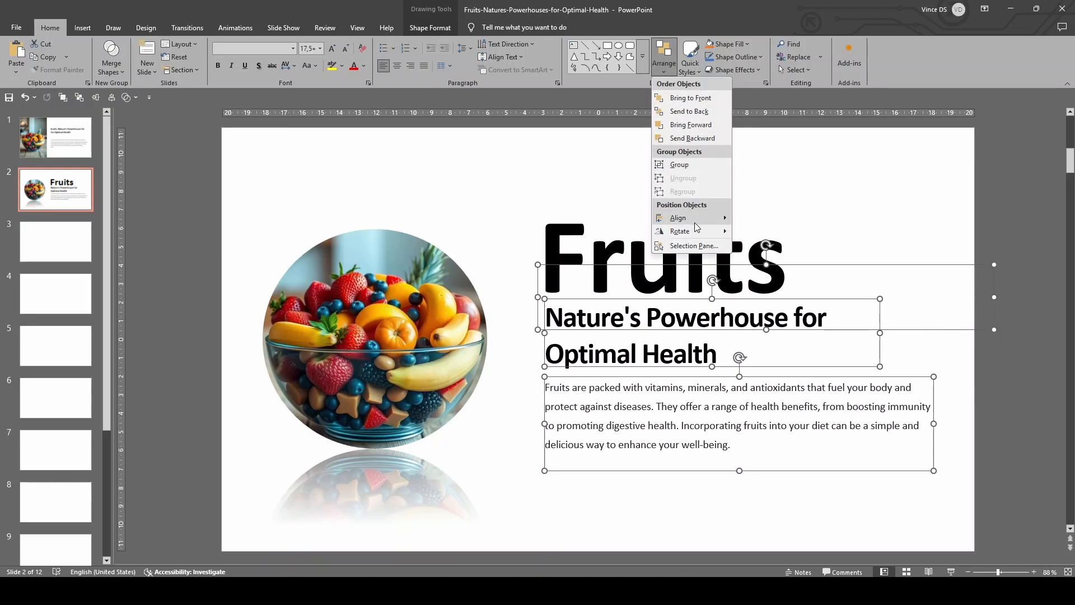
pyautogui.moveTo(729, 225)
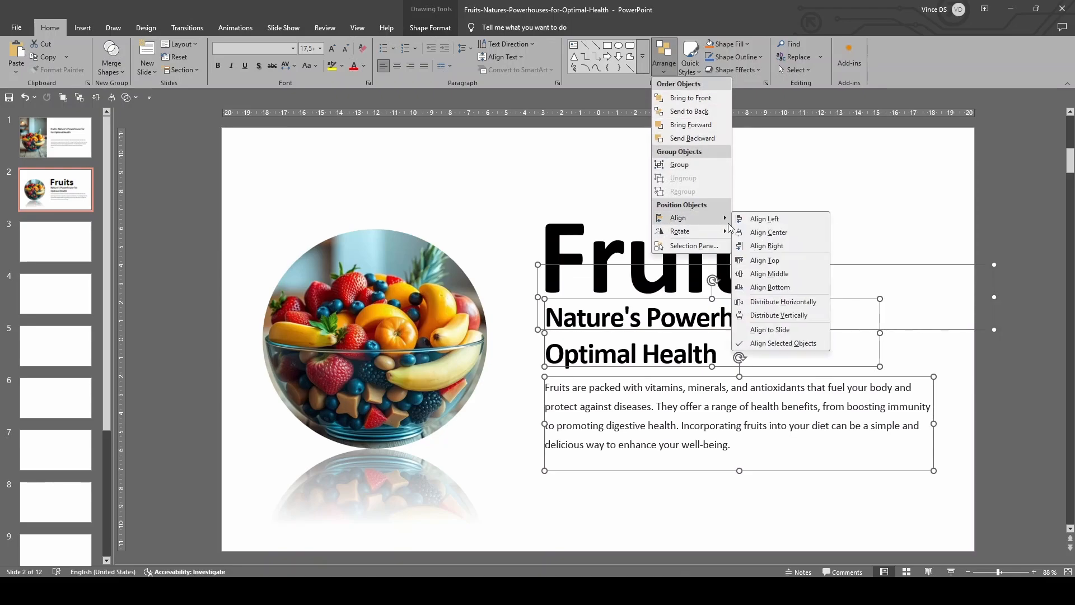
pyautogui.click(802, 315)
pyautogui.click(801, 233)
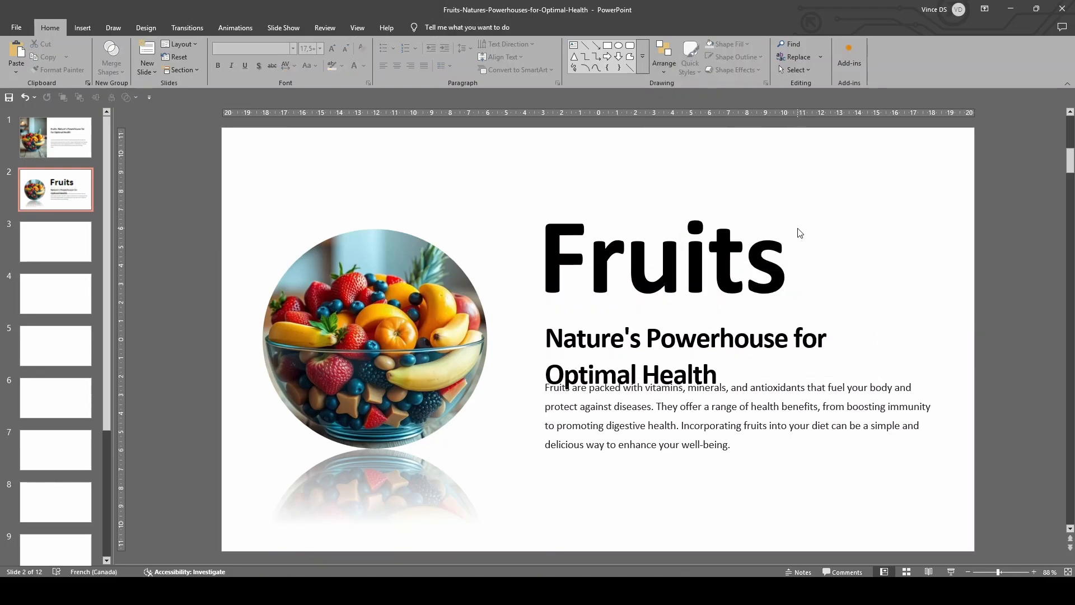
# - Raise the upper edge of the "Fruits" text box to shift the heading slightly upward
pyautogui.click(609, 339)
pyautogui.click(618, 261)
pyautogui.click(655, 280)
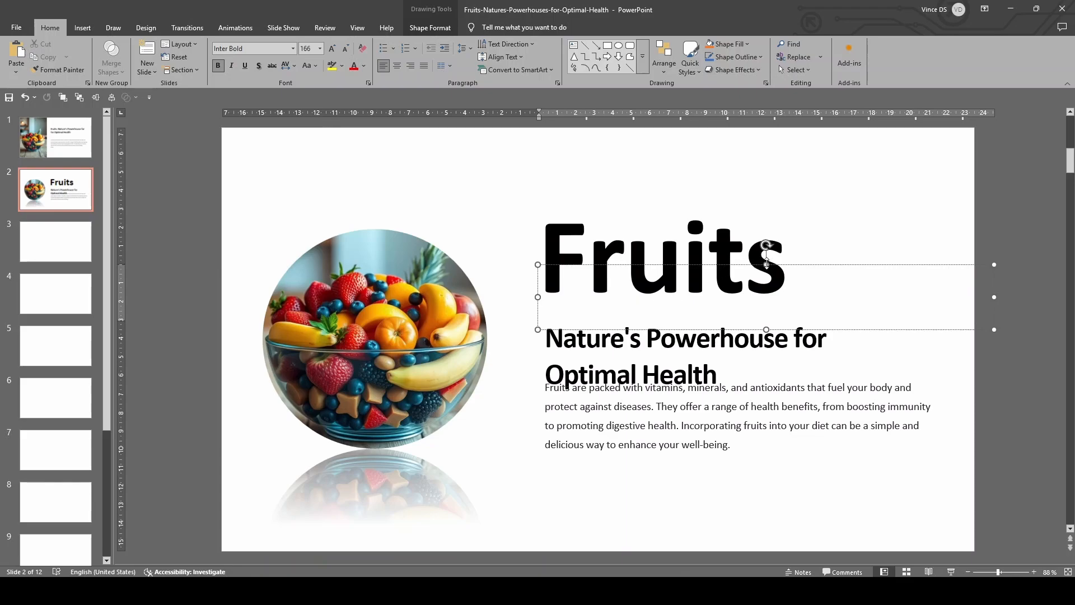
pyautogui.moveTo(766, 264); pyautogui.dragTo(759, 257)
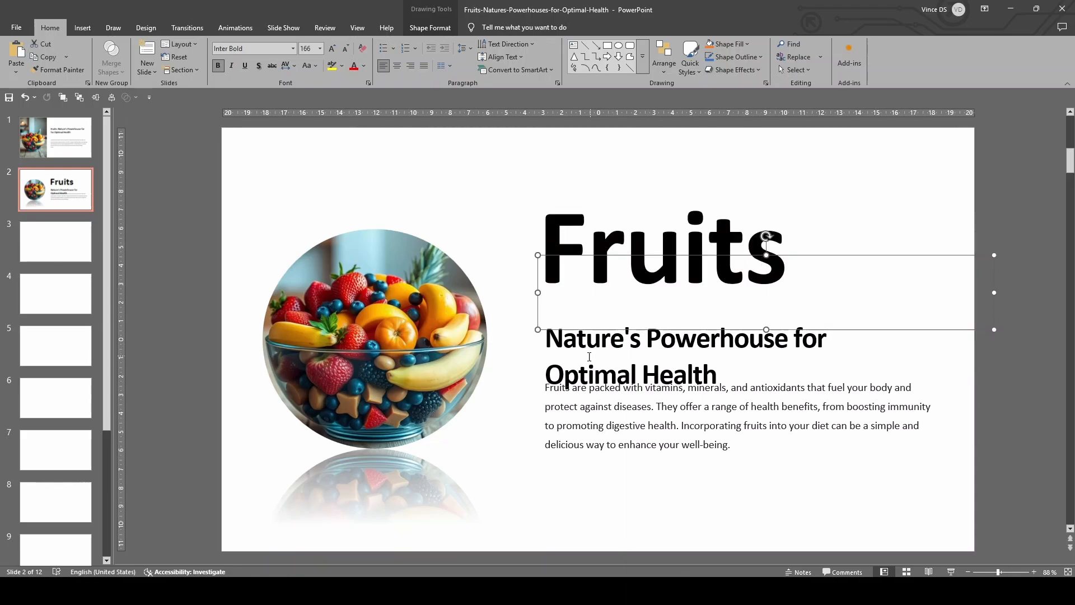
# - Move the subtitle up directly beneath the "Fruits" heading and bring the paragraph up close below it
pyautogui.click(589, 356)
pyautogui.moveTo(594, 323); pyautogui.dragTo(595, 293)
pyautogui.click(567, 398)
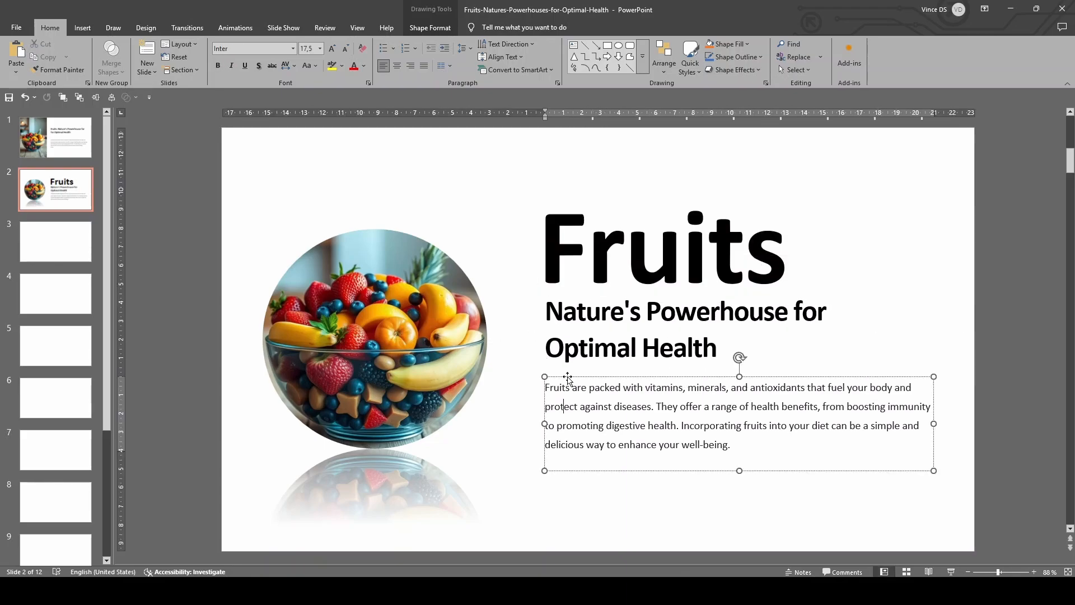
pyautogui.moveTo(567, 379); pyautogui.dragTo(567, 370)
pyautogui.click(727, 475)
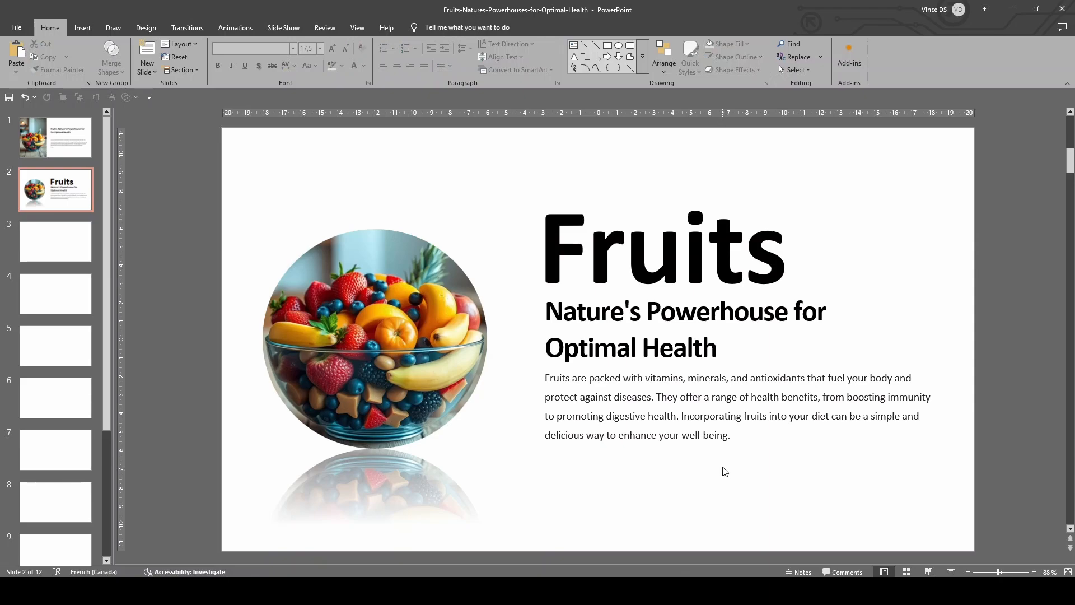
pyautogui.click(696, 312)
pyautogui.moveTo(700, 292); pyautogui.dragTo(700, 288)
# - Preview the redesigned second slide in the slide show and compare it with the first slide
pyautogui.click(952, 570)
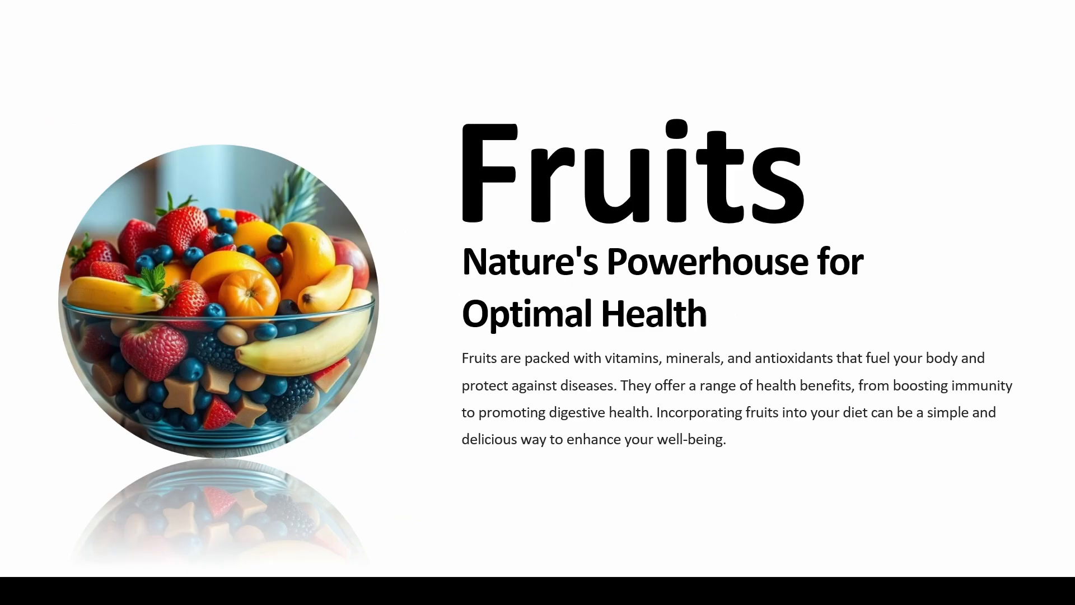
pyautogui.press('Left')
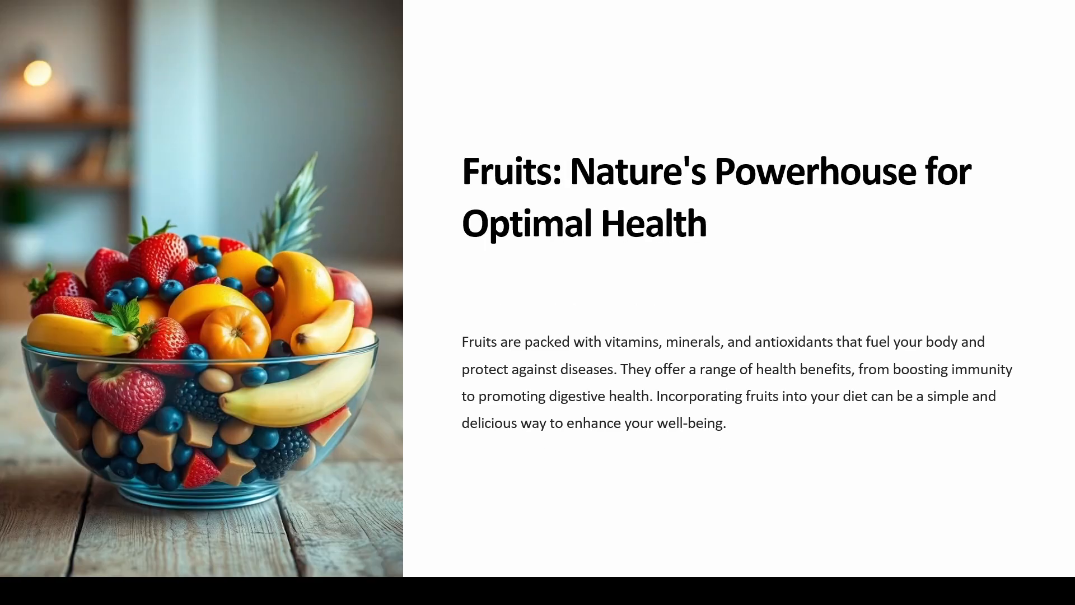
pyautogui.press('Right')
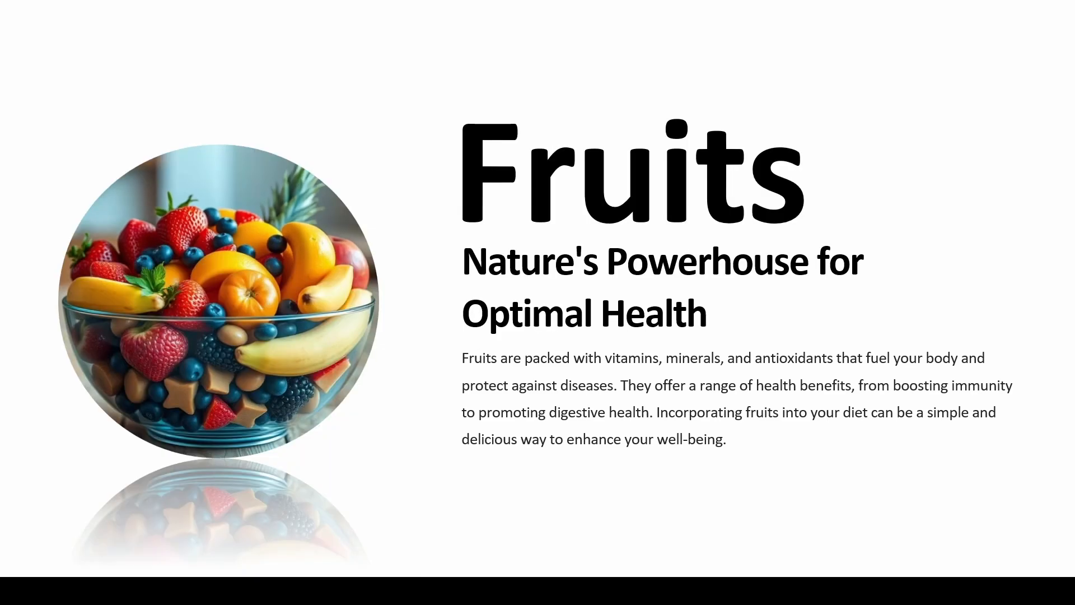
pyautogui.press('Escape')
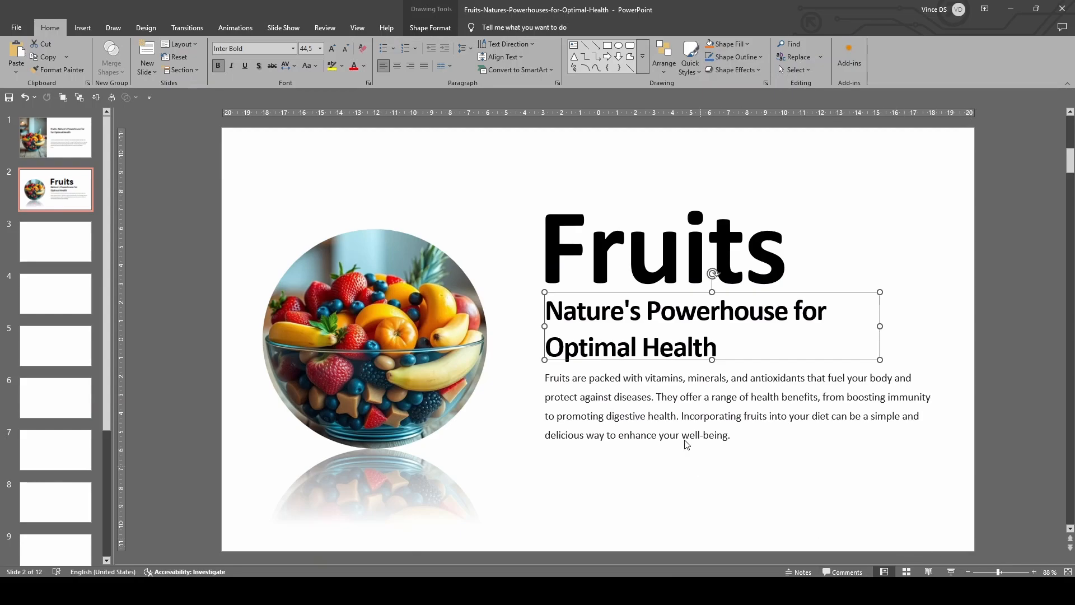
# - Lower the paragraph slightly to leave a gap under the subtitle, and shift the circular picture slightly up and right
pyautogui.click(571, 378)
pyautogui.moveTo(567, 369); pyautogui.dragTo(567, 376)
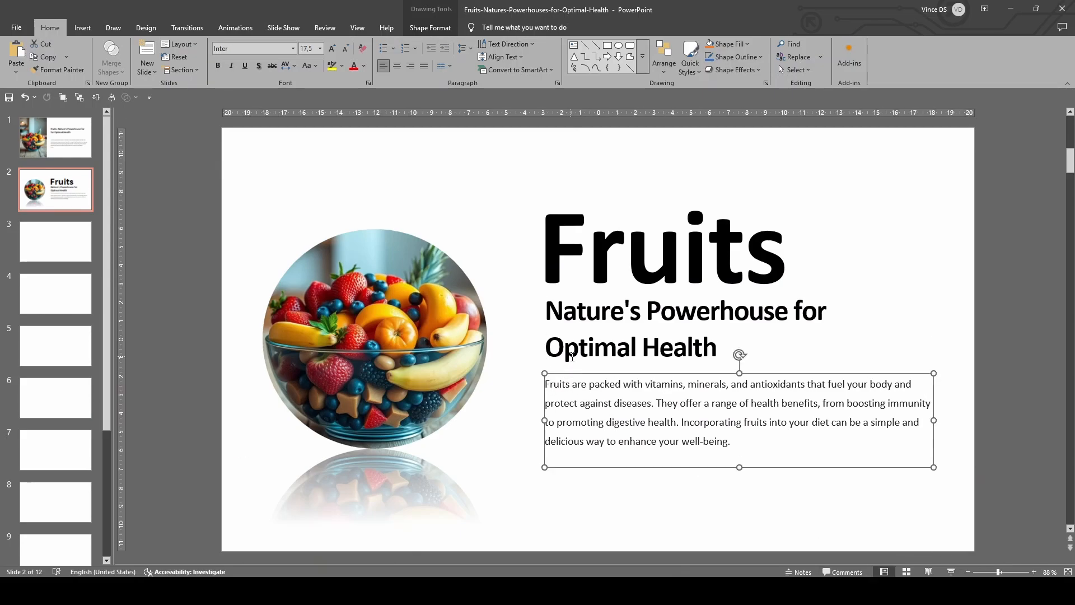
pyautogui.click(578, 348)
pyautogui.moveTo(430, 239); pyautogui.dragTo(437, 240)
pyautogui.click(830, 204)
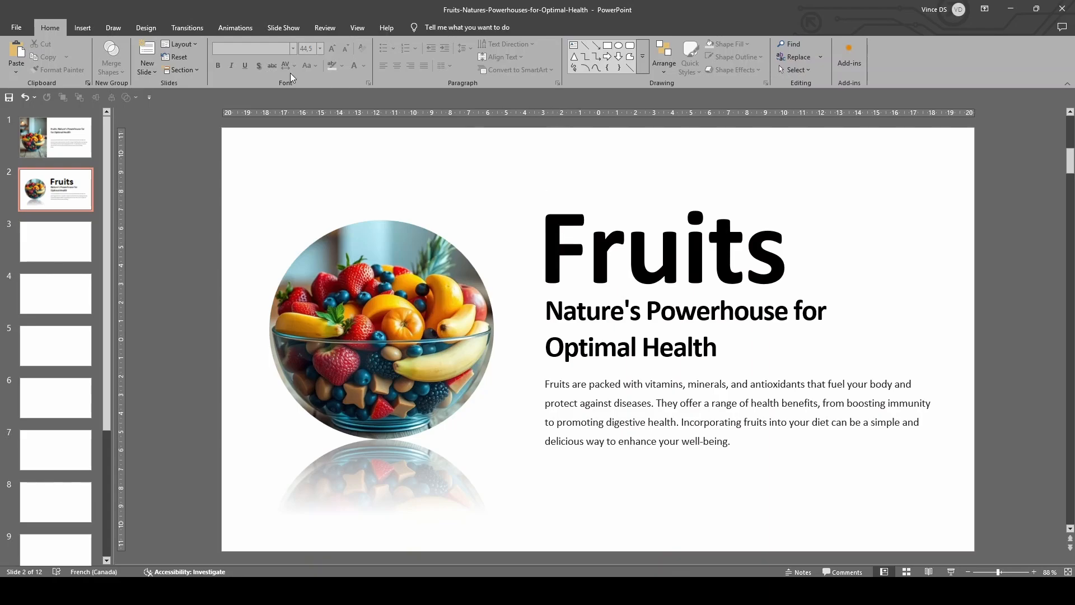
# - Draw a rectangle about 19.3 cm wide and 5.1 cm high covering the "Fruits" heading
pyautogui.click(79, 26)
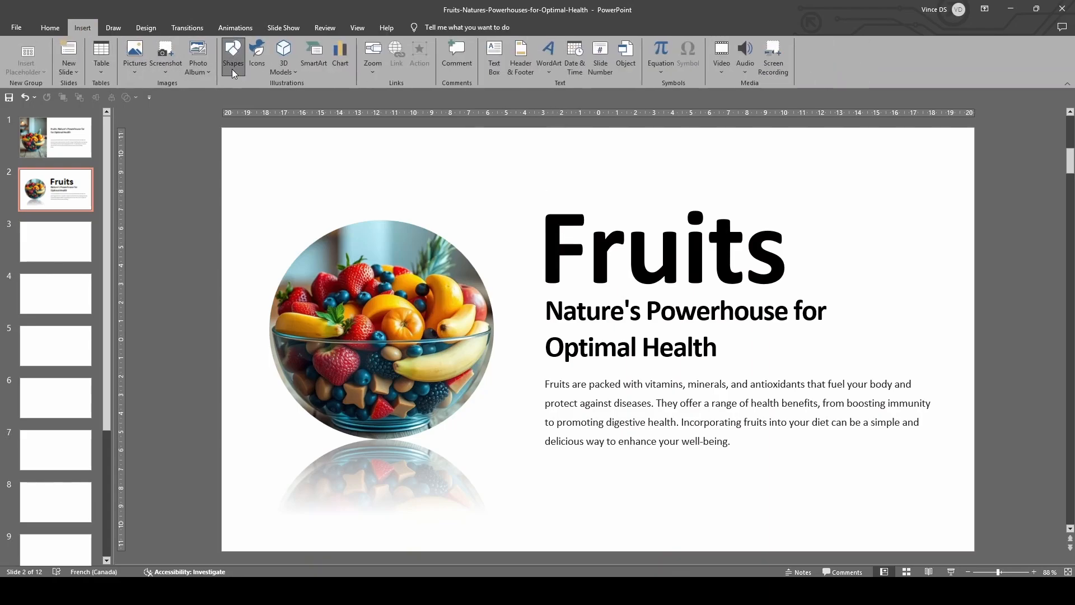
pyautogui.click(232, 66)
pyautogui.click(270, 97)
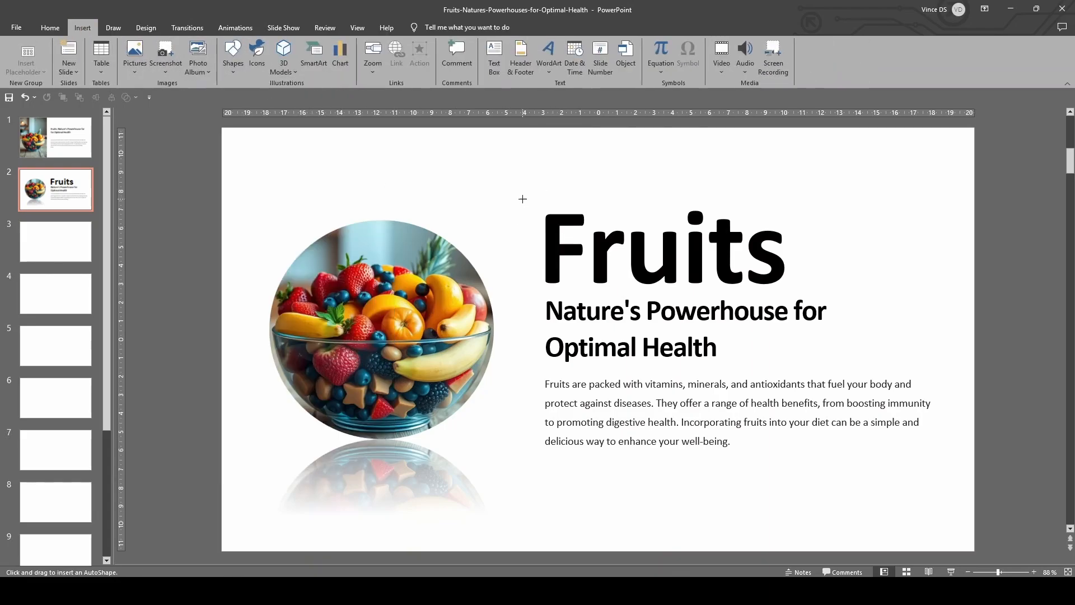
pyautogui.moveTo(522, 199); pyautogui.dragTo(880, 292)
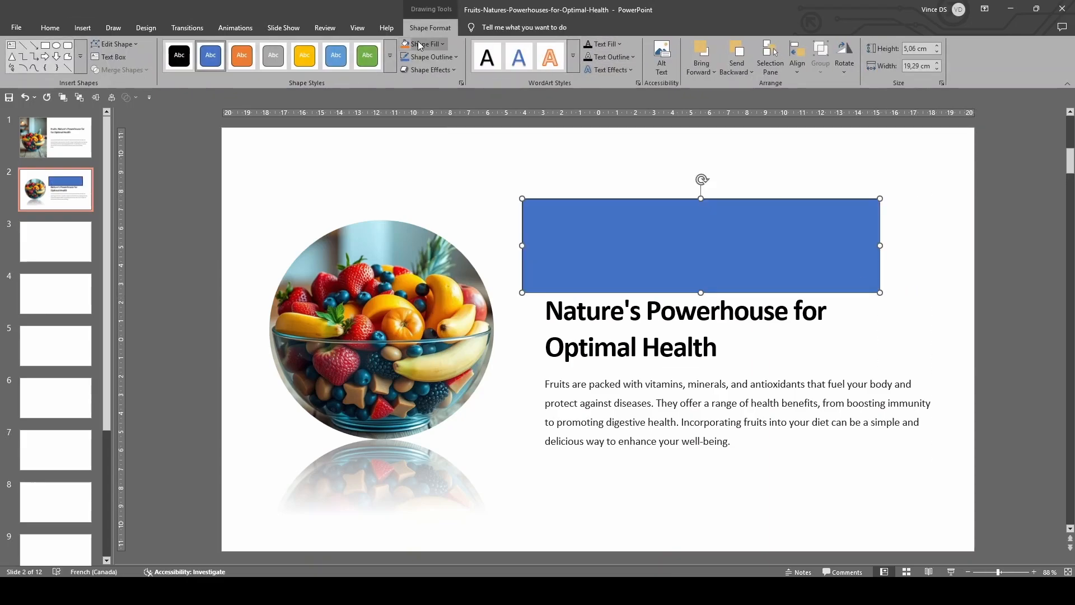
# - Fill the rectangle over the "Fruits" heading with black and remove its outline
pyautogui.click(420, 45)
pyautogui.click(422, 96)
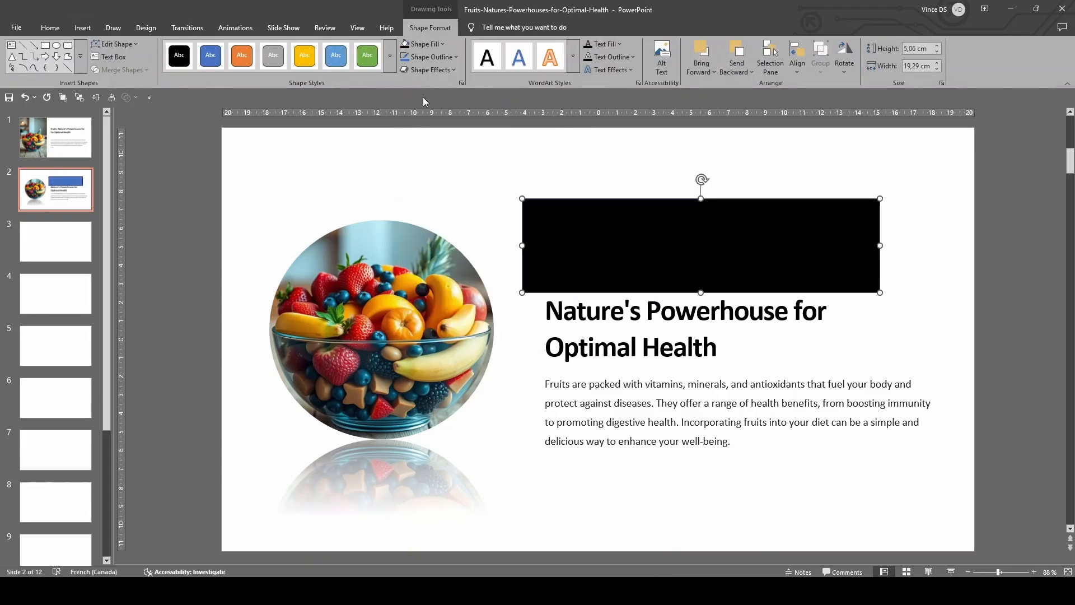
pyautogui.click(426, 58)
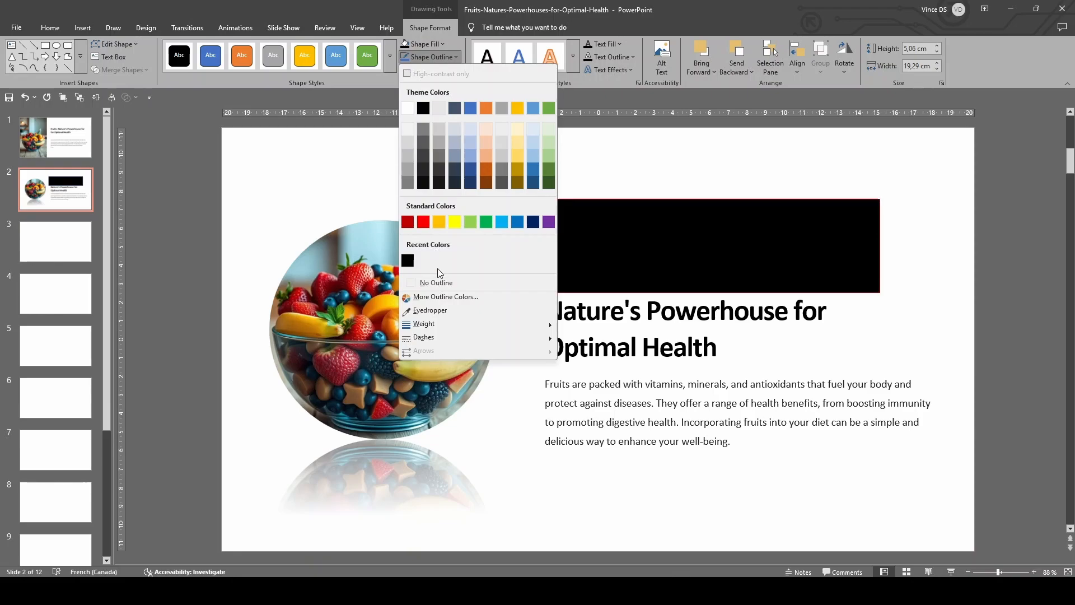
pyautogui.click(448, 285)
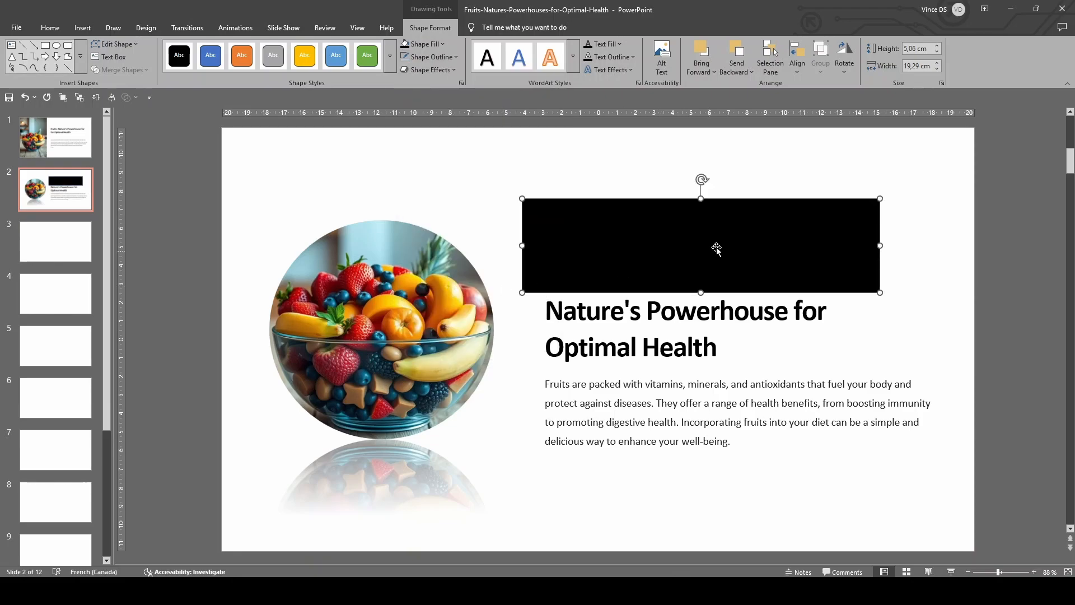
pyautogui.click(801, 185)
# - Send the black rectangle to the back and set the "Fruits" heading text to white
pyautogui.rightClick(628, 247)
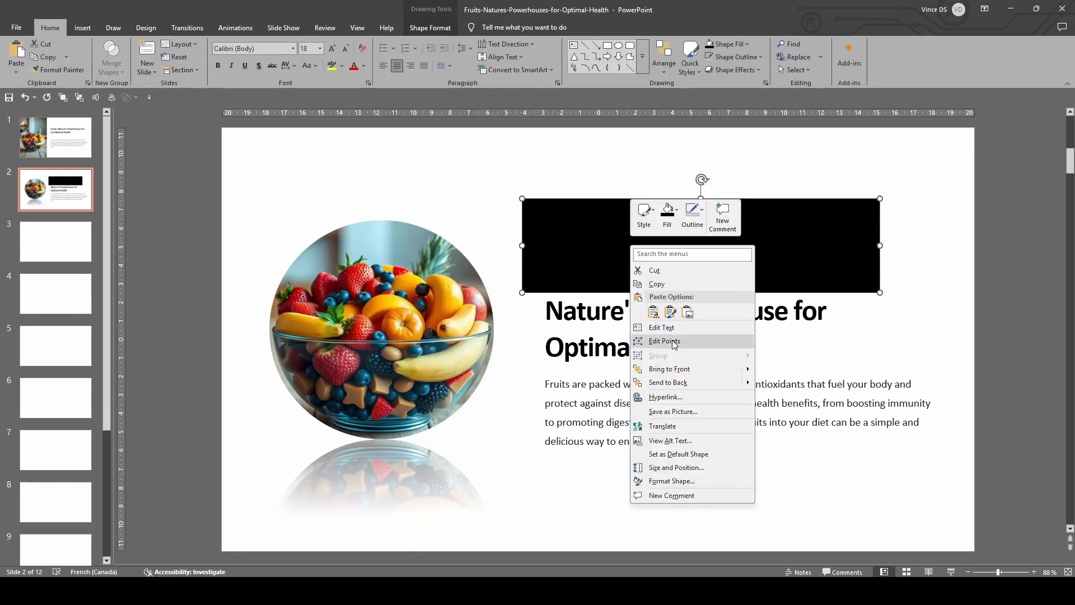
pyautogui.click(677, 383)
pyautogui.click(624, 255)
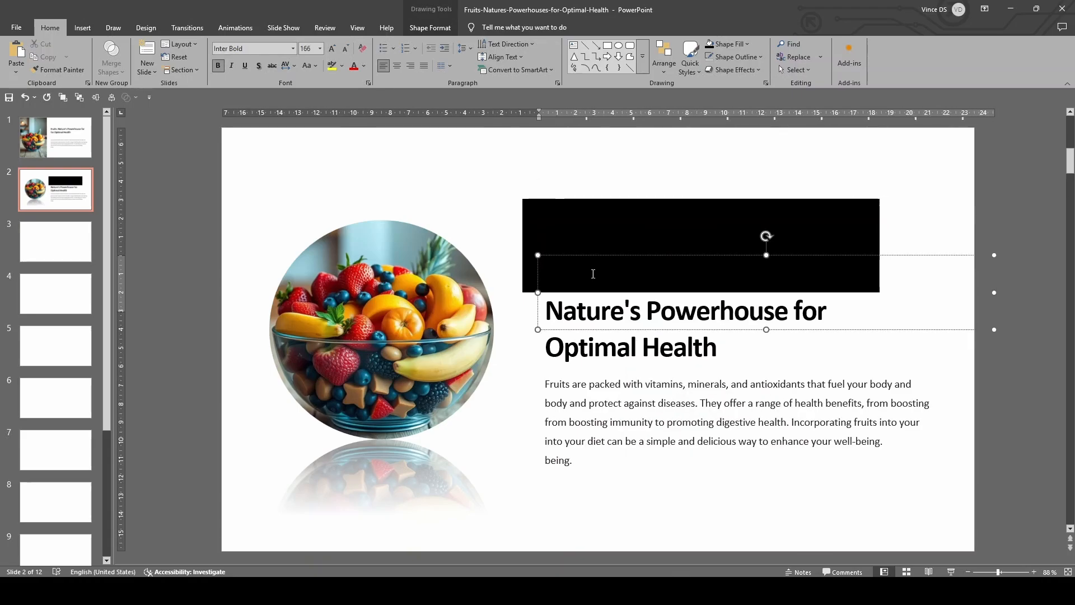
pyautogui.hotkey('ctrl', 'a')
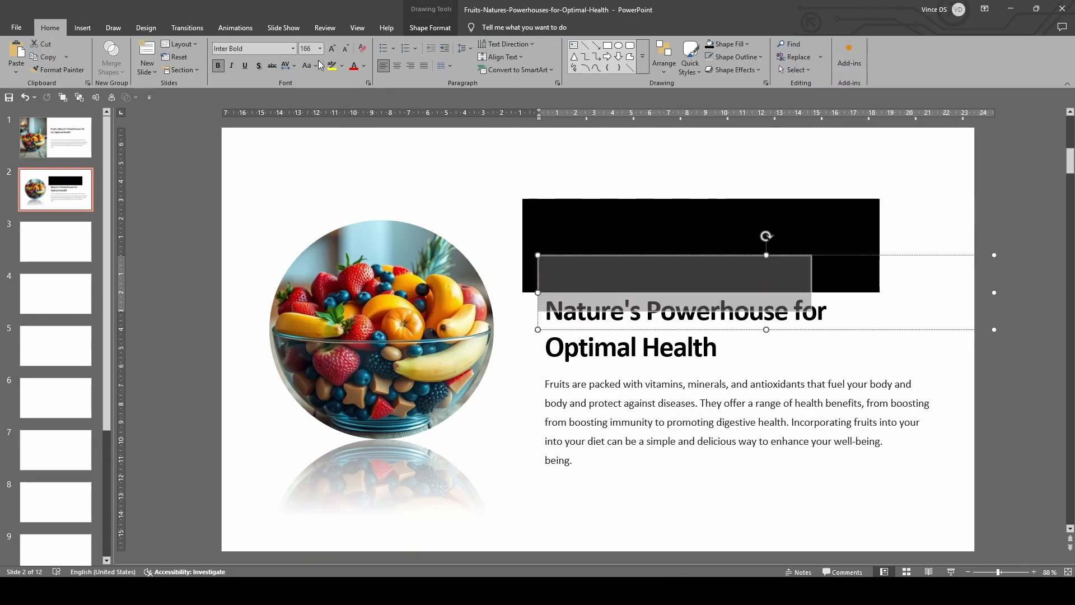
pyautogui.click(364, 66)
pyautogui.click(356, 118)
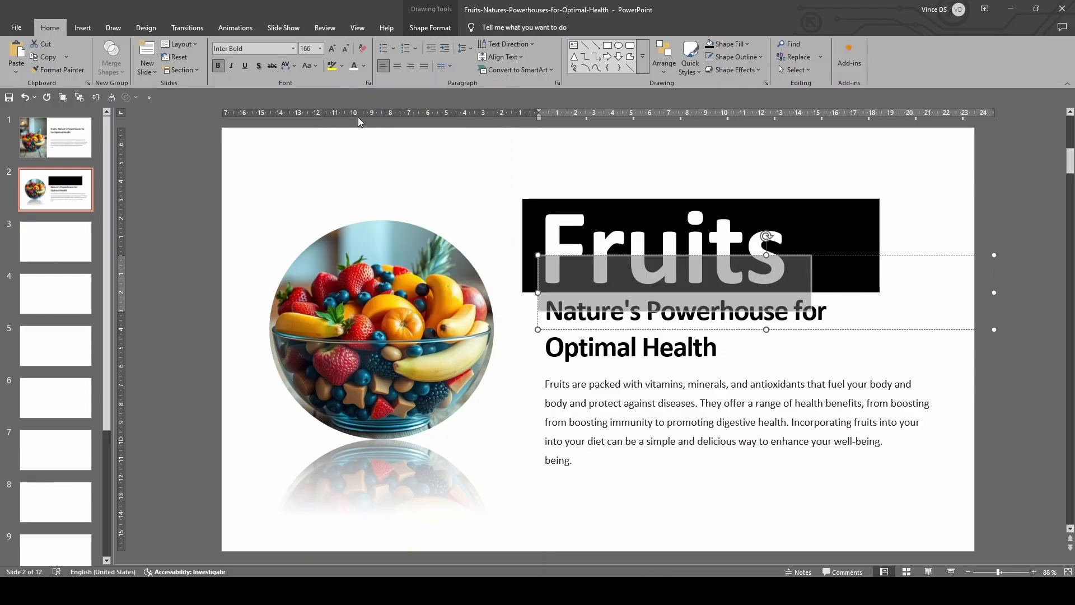
pyautogui.click(804, 165)
# - Narrow the black rectangle from both sides so it fits more closely around the "Fruits" heading
pyautogui.click(861, 236)
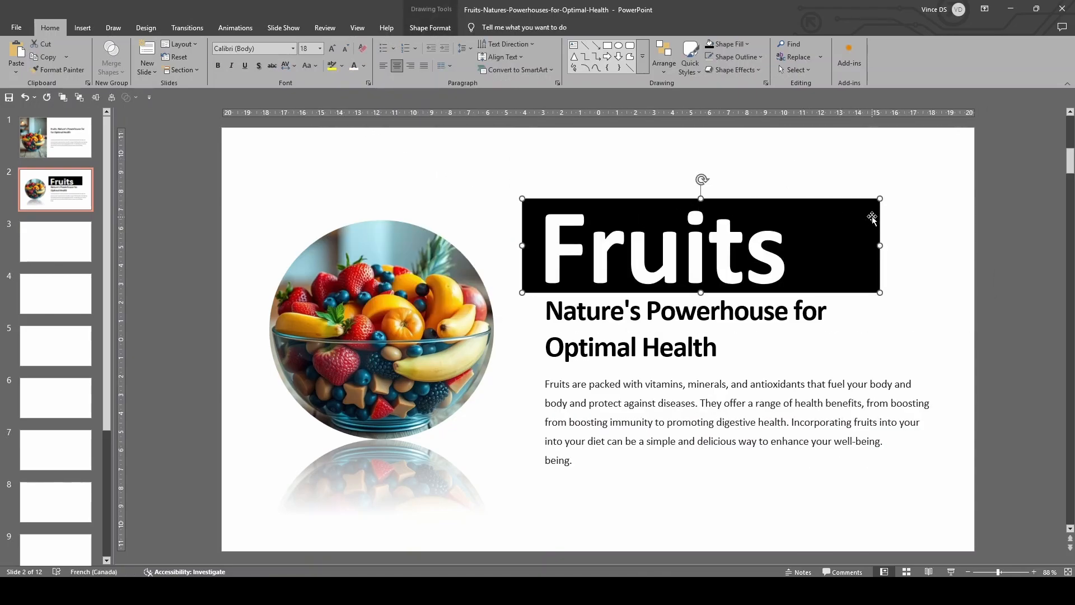
pyautogui.moveTo(880, 246); pyautogui.dragTo(822, 242)
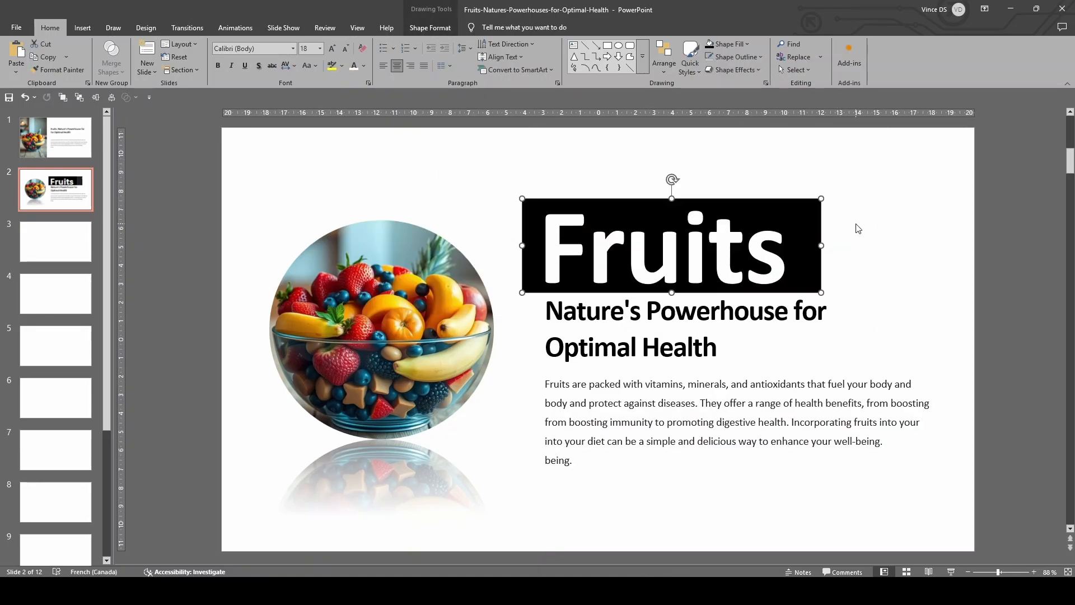
pyautogui.click(857, 228)
pyautogui.click(782, 241)
pyautogui.click(707, 269)
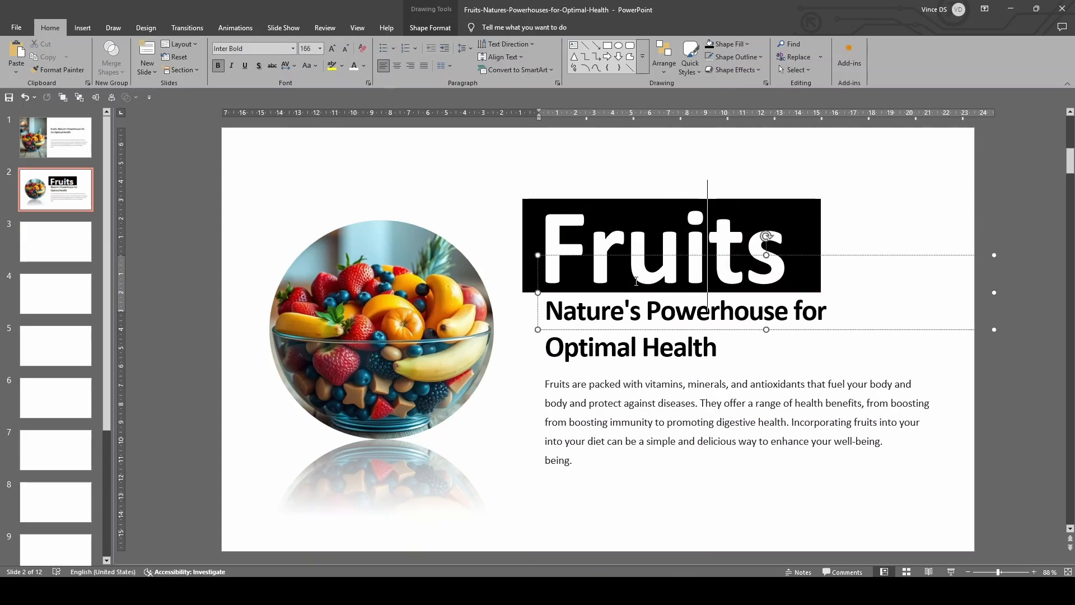
pyautogui.moveTo(554, 255); pyautogui.dragTo(532, 243)
pyautogui.click(531, 235)
pyautogui.click(840, 223)
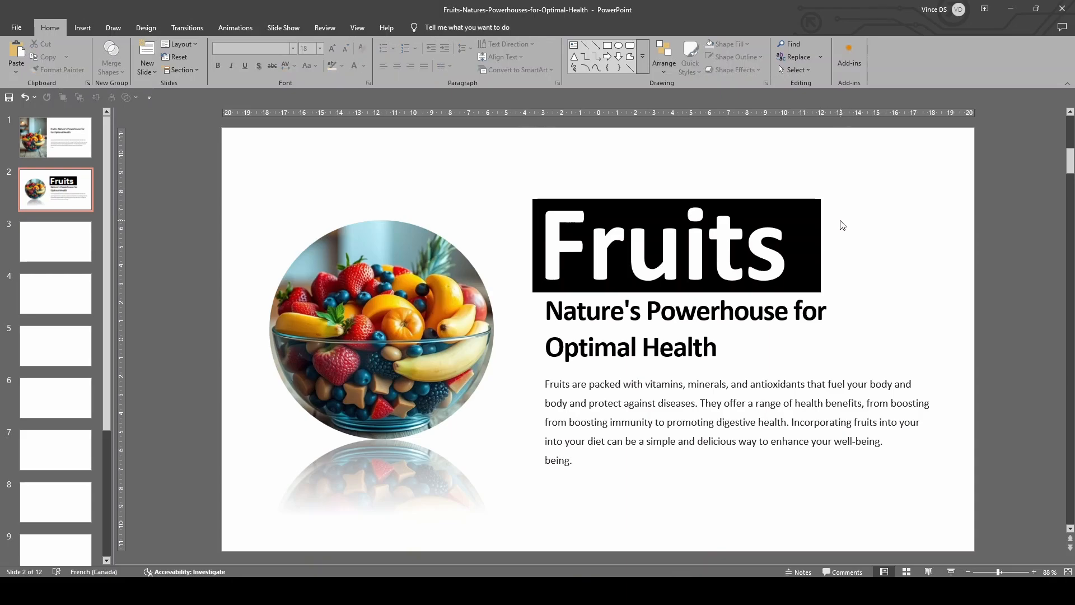
# - Try extending the black rectangle across the full slide width and preview the result in the slide show
pyautogui.click(820, 246)
pyautogui.moveTo(820, 245); pyautogui.dragTo(975, 242)
pyautogui.click(831, 247)
pyautogui.click(792, 224)
pyautogui.click(1042, 241)
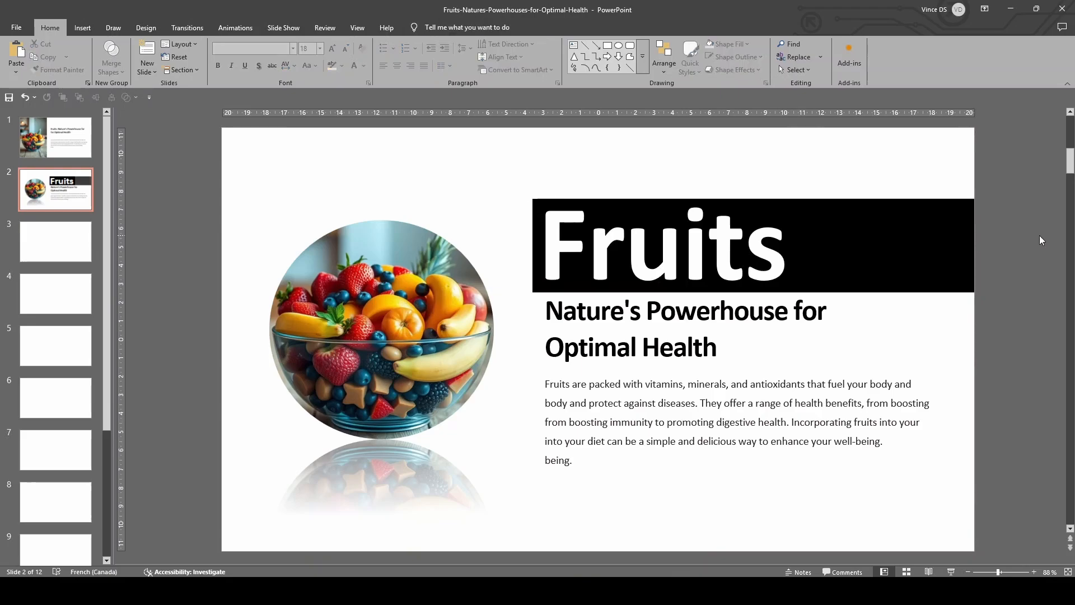
pyautogui.click(860, 211)
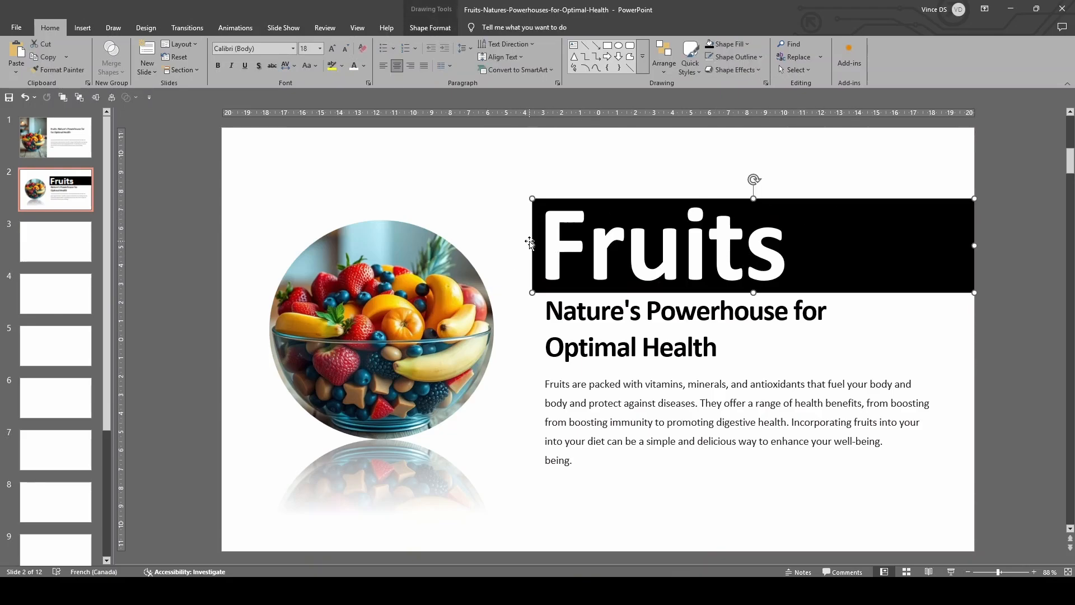
pyautogui.moveTo(531, 245); pyautogui.dragTo(222, 238)
pyautogui.click(247, 384)
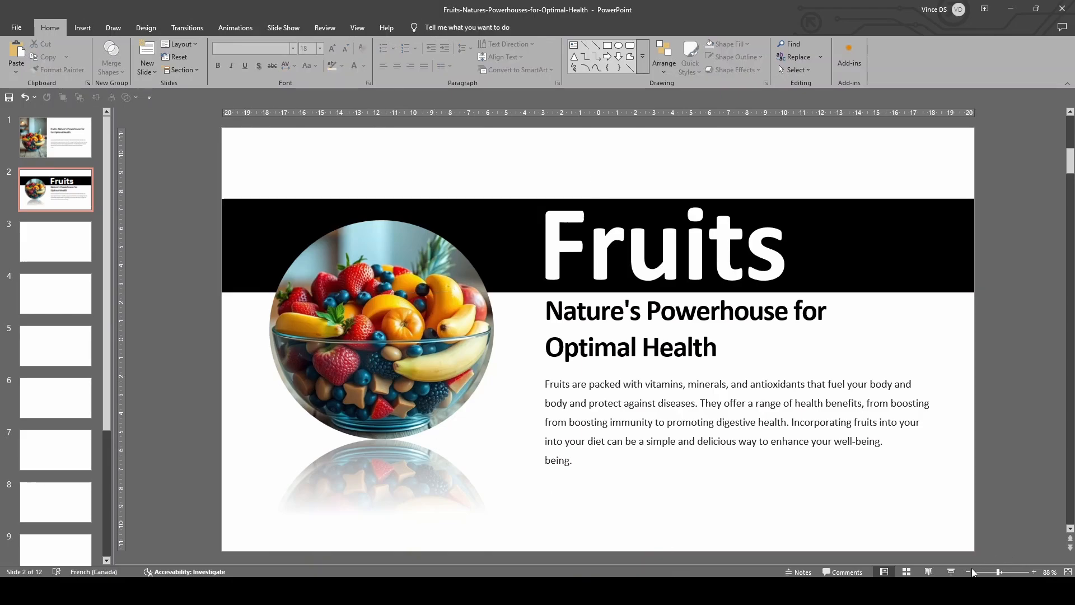
pyautogui.click(949, 569)
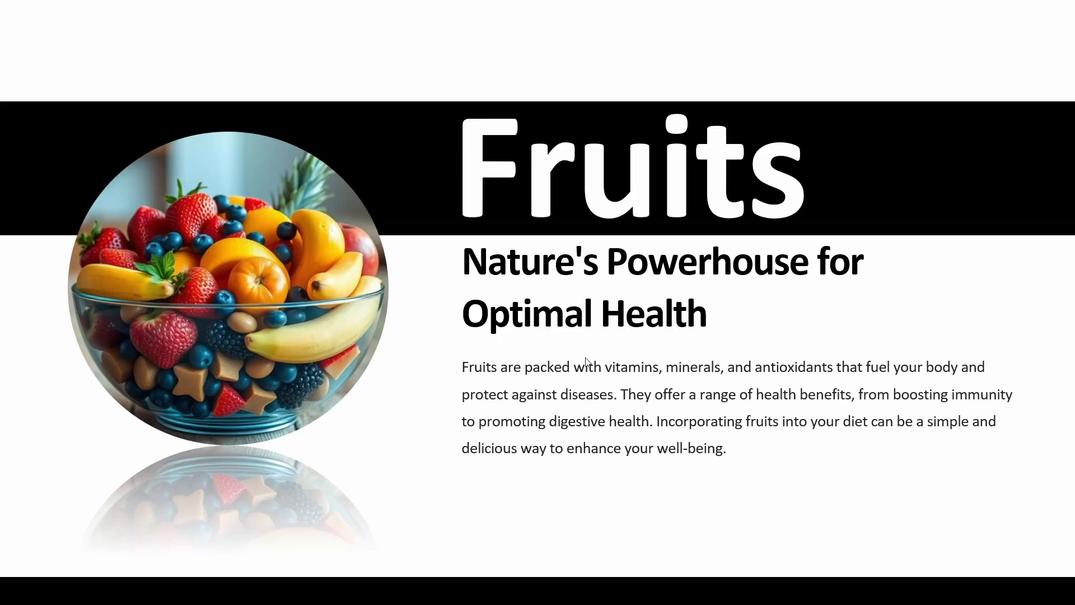
pyautogui.press('Escape')
# - Shrink the black rectangle from both sides so it frames only the "Fruits" heading, with a small margin beside the letters
pyautogui.click(283, 202)
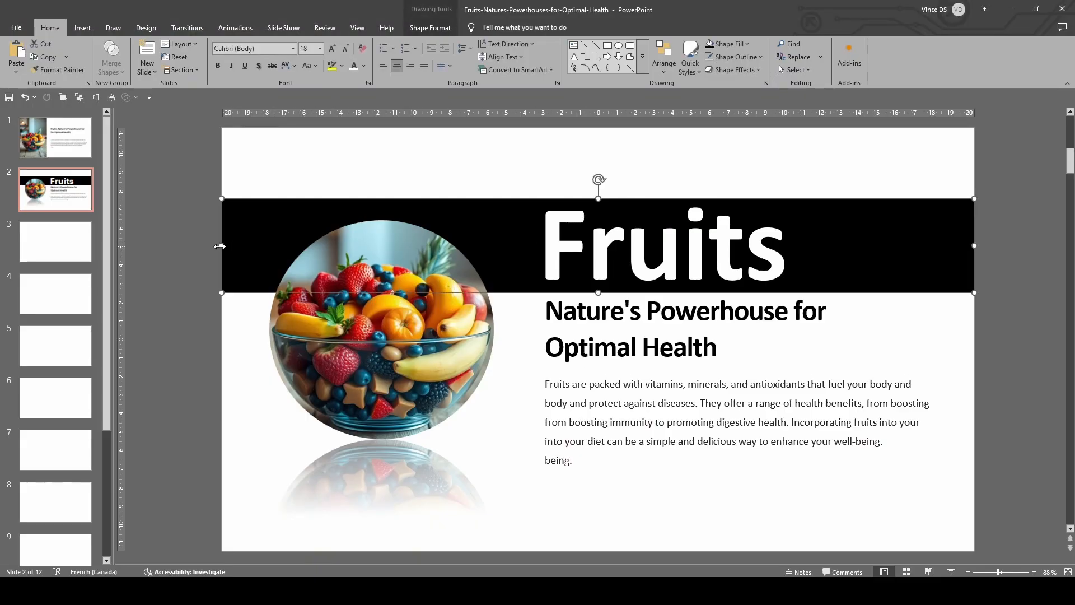
pyautogui.moveTo(219, 246); pyautogui.dragTo(536, 247)
pyautogui.click(532, 322)
pyautogui.click(949, 255)
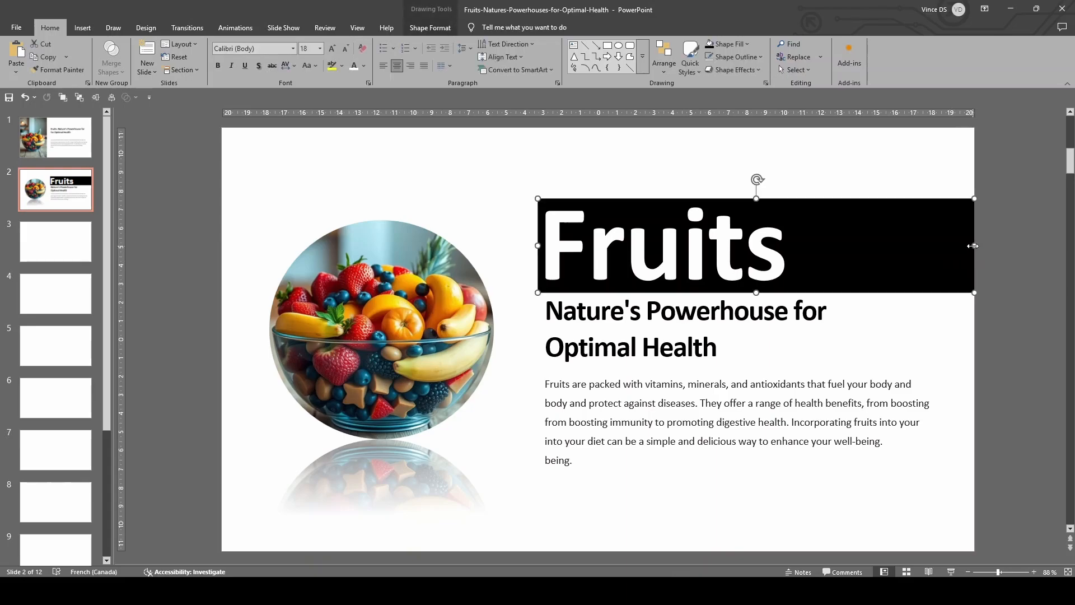
pyautogui.moveTo(972, 245); pyautogui.dragTo(808, 245)
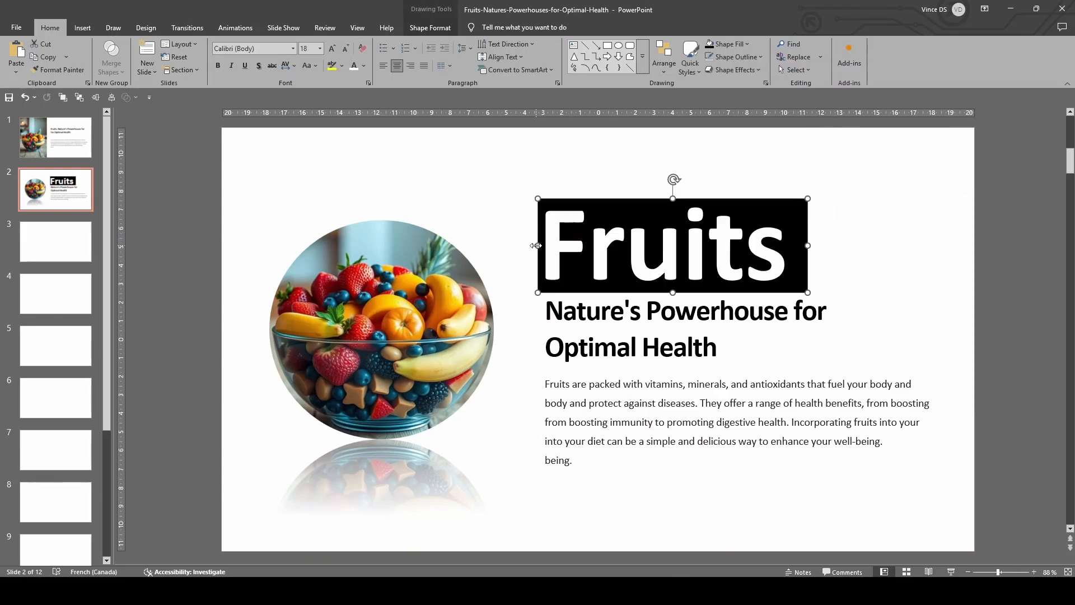
pyautogui.moveTo(536, 245); pyautogui.dragTo(534, 245)
pyautogui.click(536, 338)
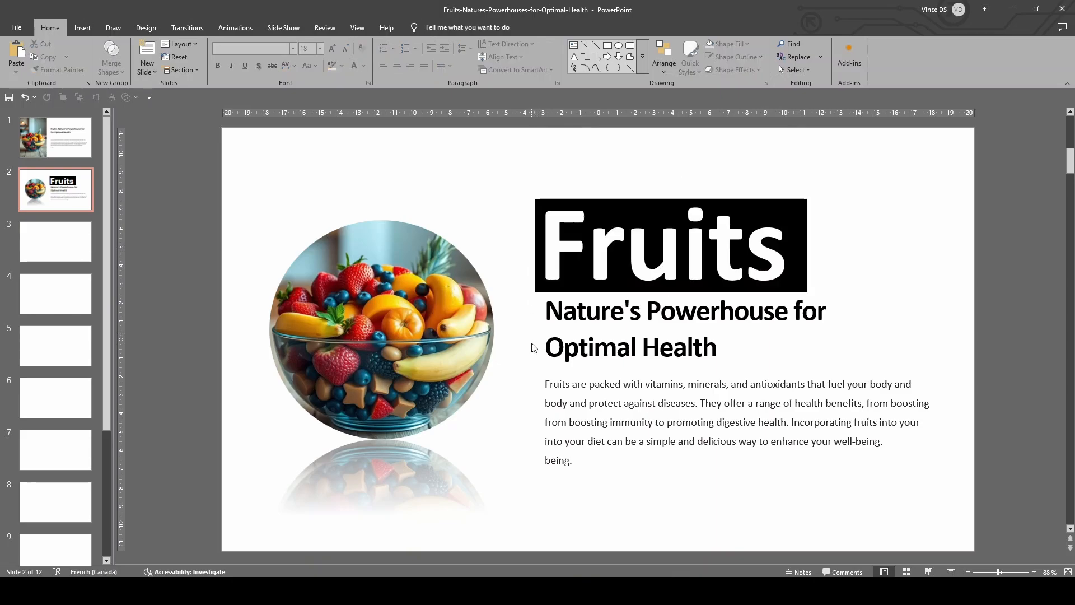
# - Draw a vertical line about 3.2 cm long just left of the two-line subtitle
pyautogui.click(82, 27)
pyautogui.click(236, 72)
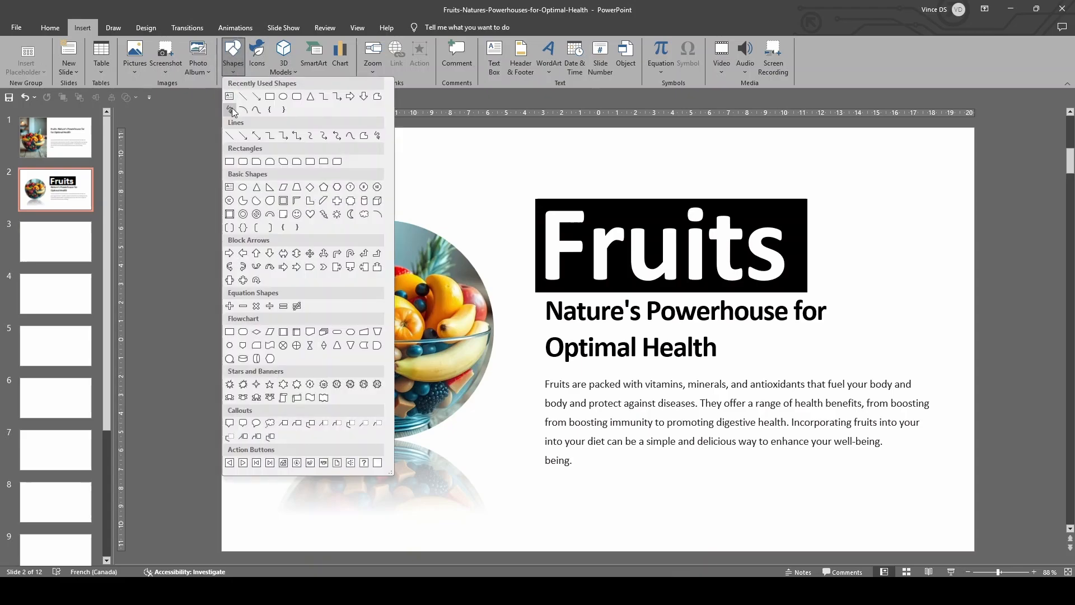
pyautogui.click(241, 105)
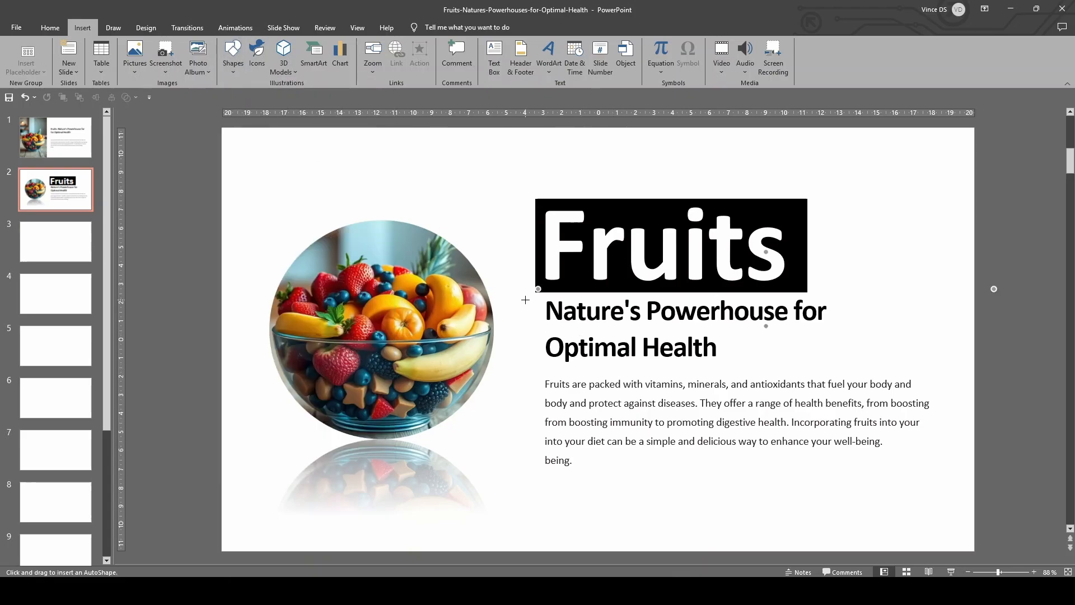
pyautogui.moveTo(526, 301)
pyautogui.mouseDown()
pyautogui.moveTo(524, 359)
pyautogui.moveTo(536, 346)
pyautogui.mouseUp()
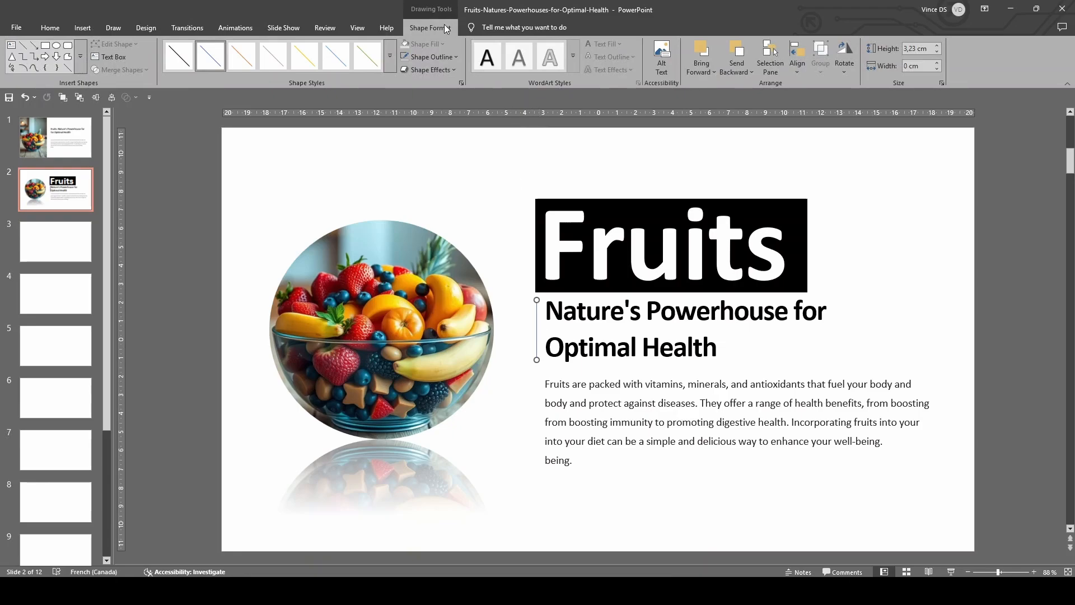
# - Colour the line beside the subtitle black and give it a thicker weight
pyautogui.click(427, 56)
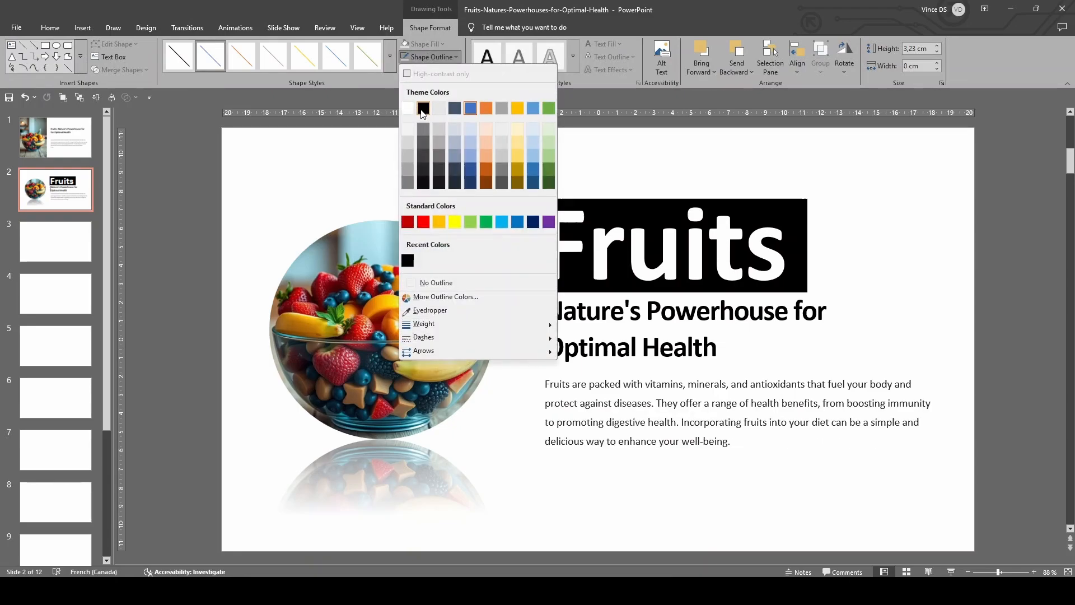
pyautogui.click(423, 109)
pyautogui.click(429, 57)
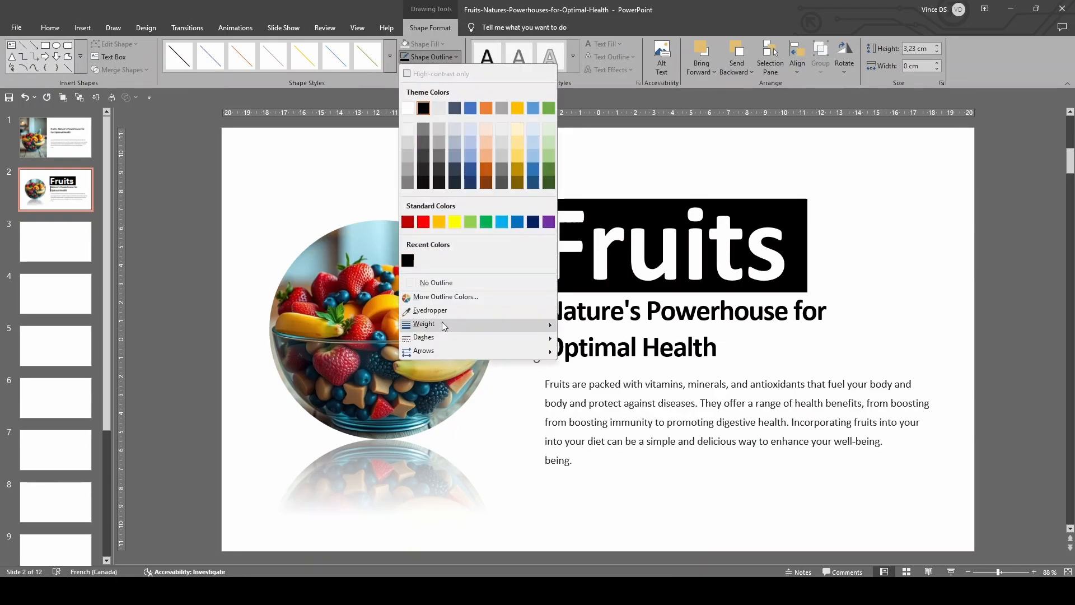
pyautogui.moveTo(444, 324)
pyautogui.click(613, 387)
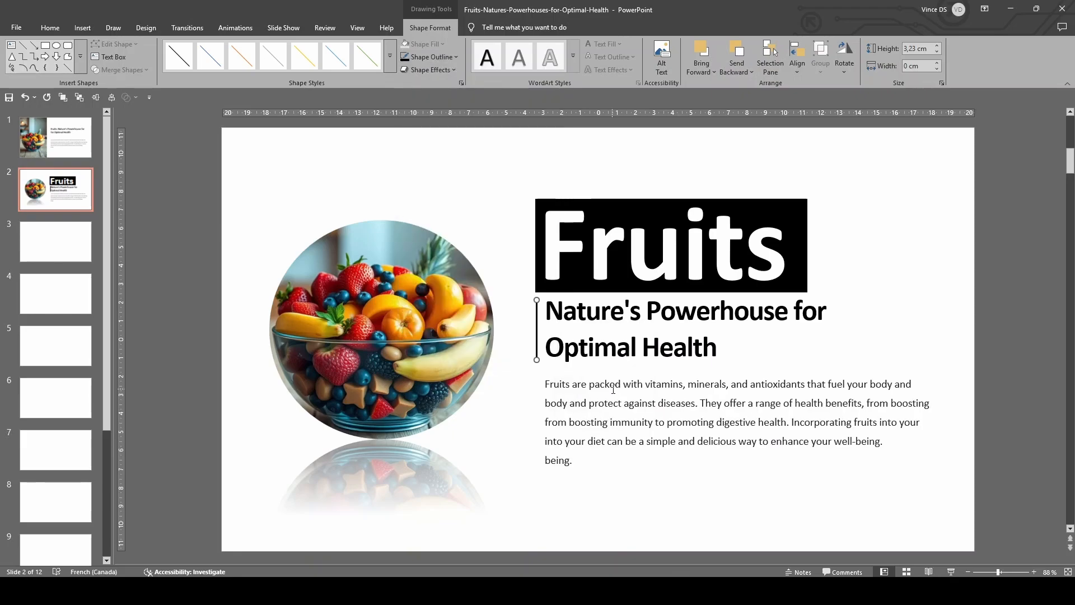
pyautogui.click(514, 379)
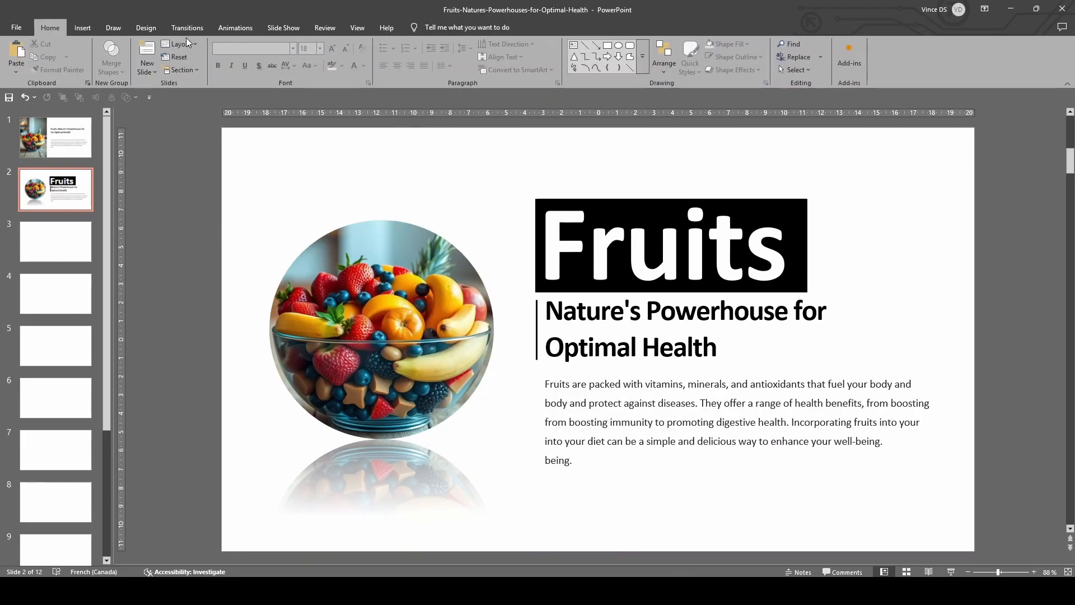
# - Draw a vertical line about 4.5 cm long just left of the paragraph and colour it black
pyautogui.click(82, 28)
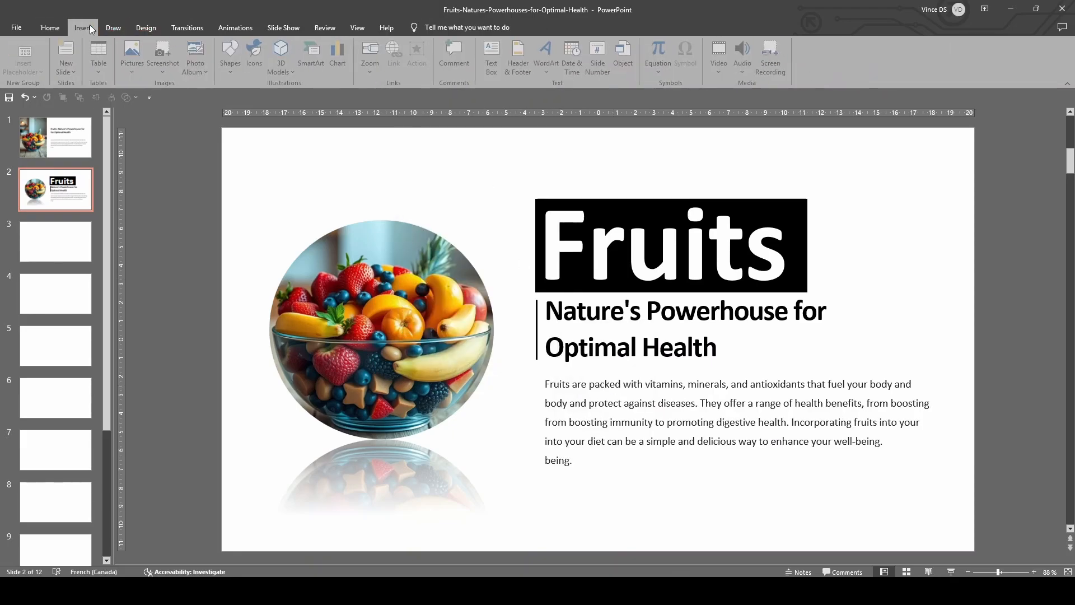
pyautogui.click(232, 68)
pyautogui.click(242, 100)
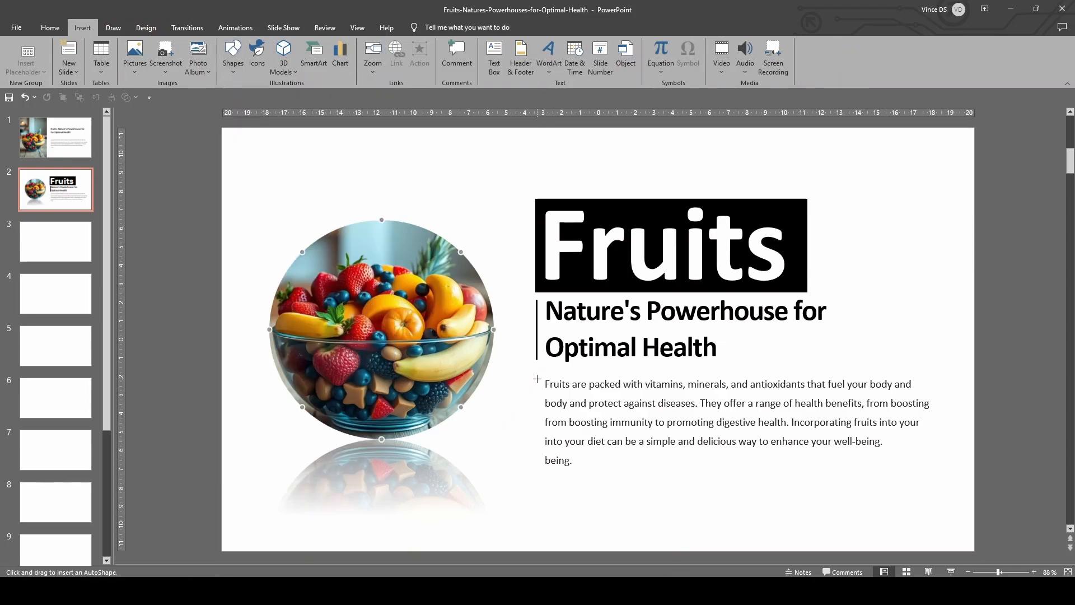
pyautogui.moveTo(537, 379); pyautogui.dragTo(536, 461)
pyautogui.click(422, 58)
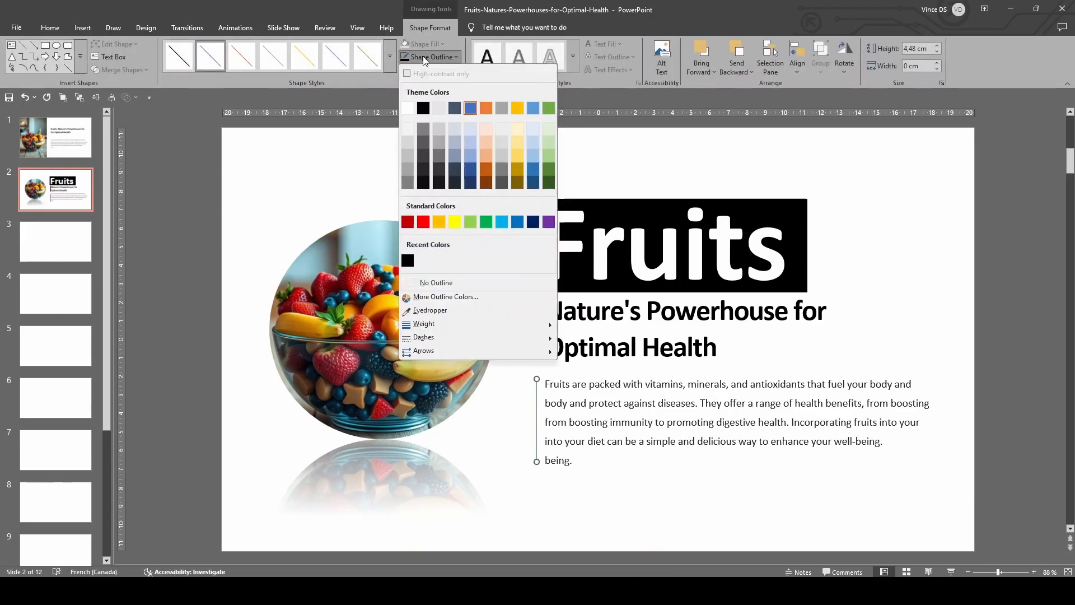
pyautogui.click(424, 110)
pyautogui.click(528, 480)
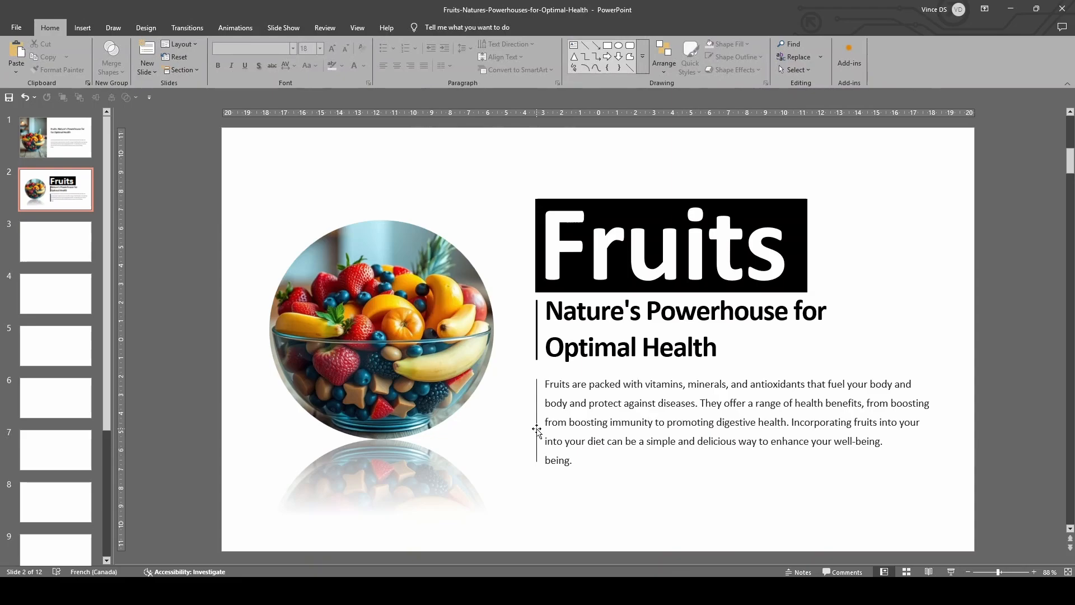
# - Widen the paragraph's text box to about 21.5 cm and shorten the line beside it to match the text height
pyautogui.click(609, 422)
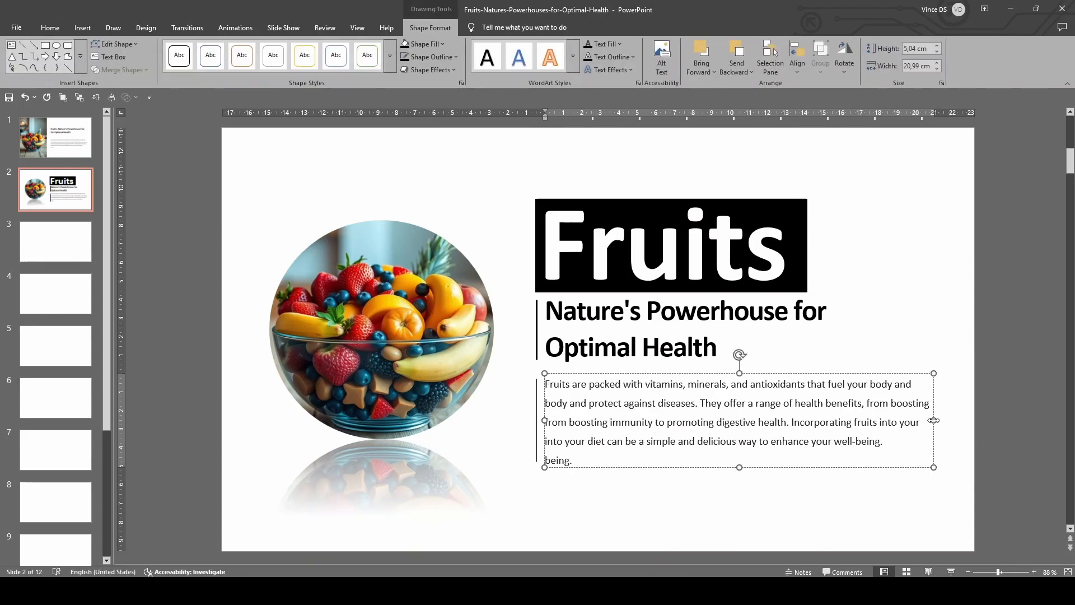
pyautogui.moveTo(933, 421); pyautogui.dragTo(946, 420)
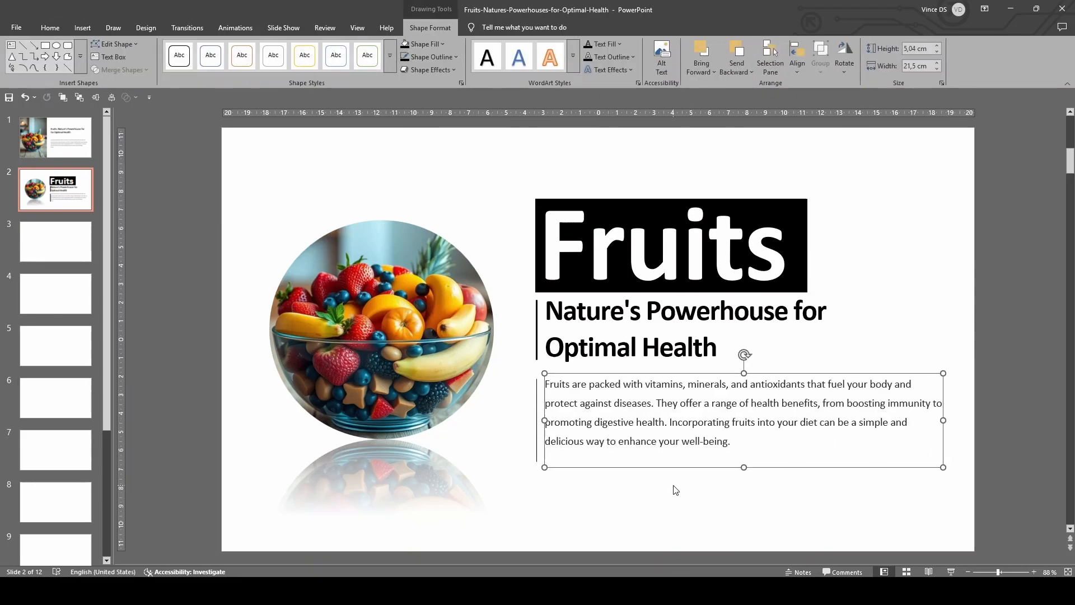
pyautogui.click(622, 491)
pyautogui.click(536, 455)
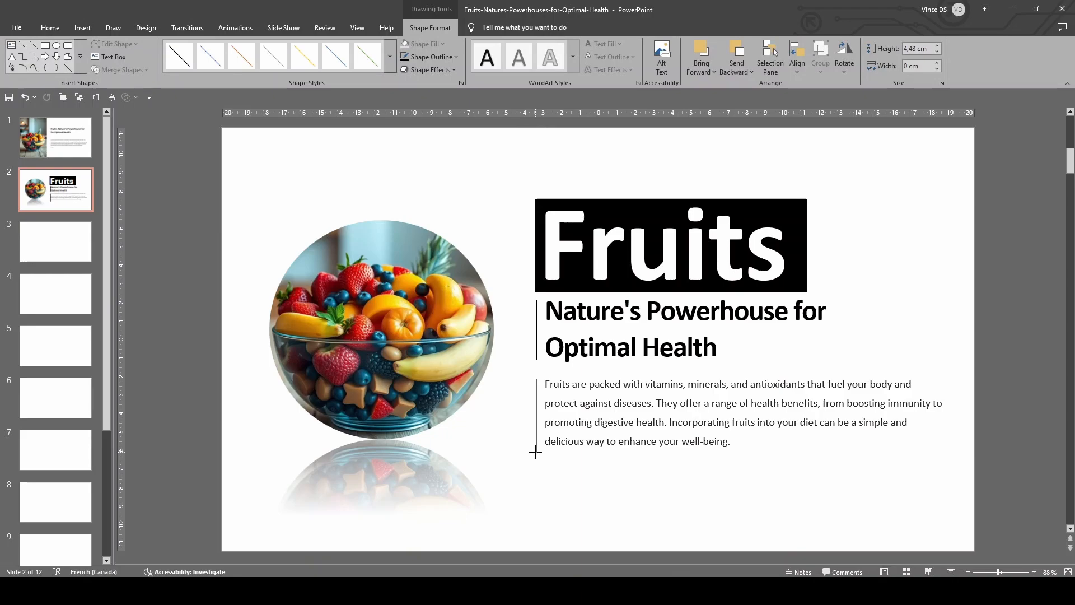
pyautogui.click(559, 476)
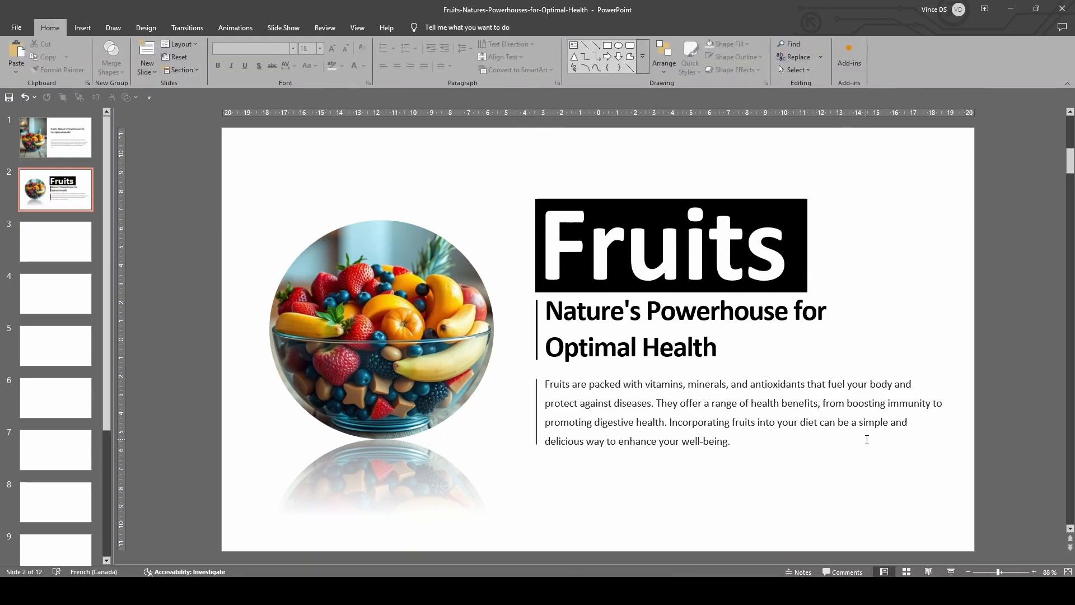
# - Narrow the paragraph's text box to wrap into five lines and narrow the subtitle's box to break before "for Optimal Health"
pyautogui.click(916, 405)
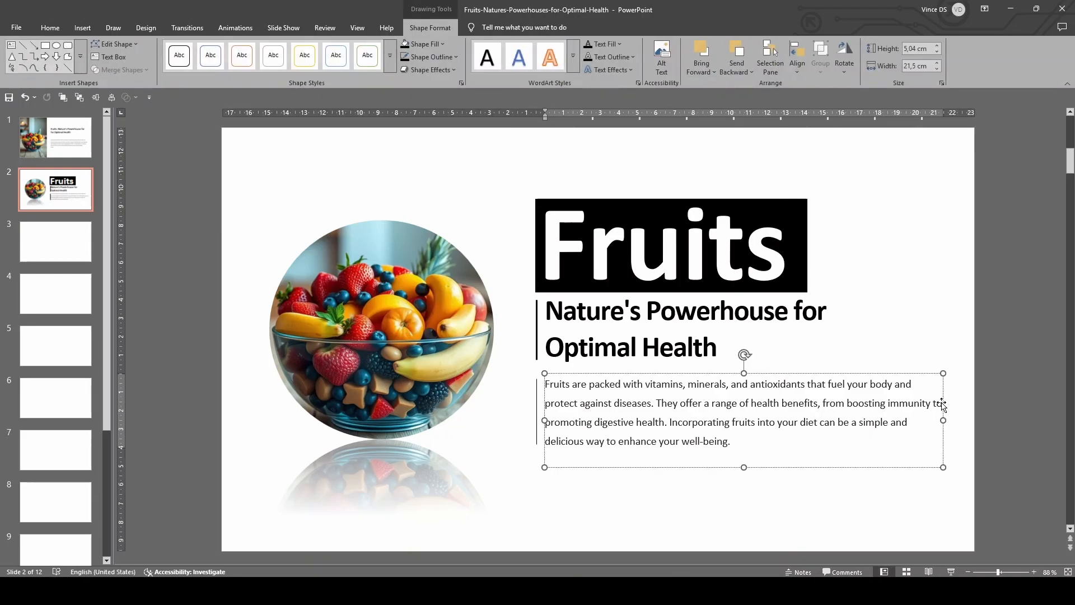
pyautogui.moveTo(943, 421); pyautogui.dragTo(1069, 402)
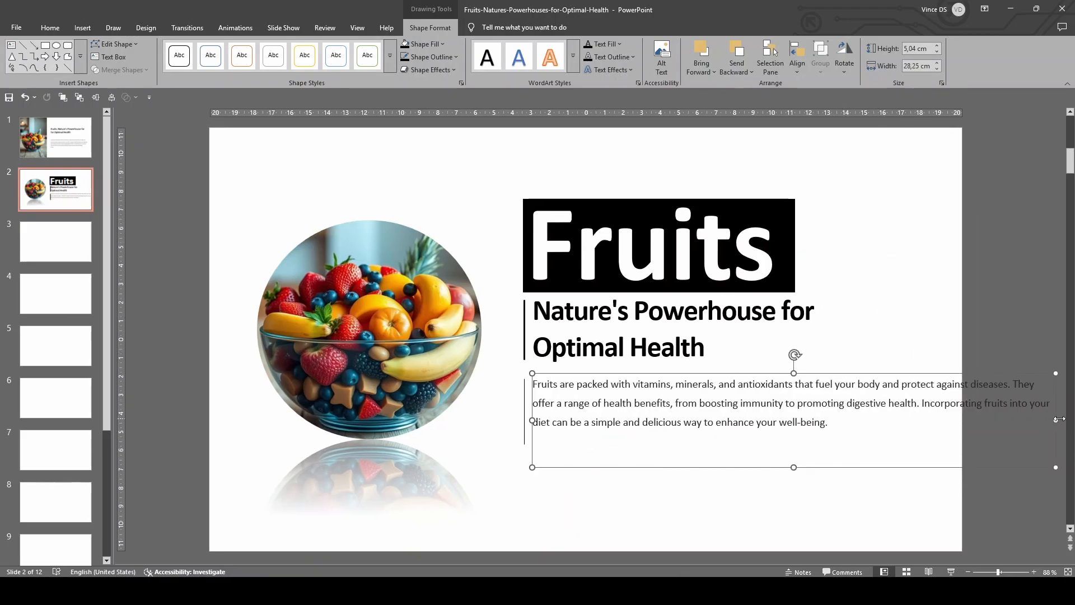
pyautogui.moveTo(1055, 420); pyautogui.dragTo(812, 413)
pyautogui.click(775, 314)
pyautogui.moveTo(880, 322); pyautogui.dragTo(819, 322)
pyautogui.click(867, 336)
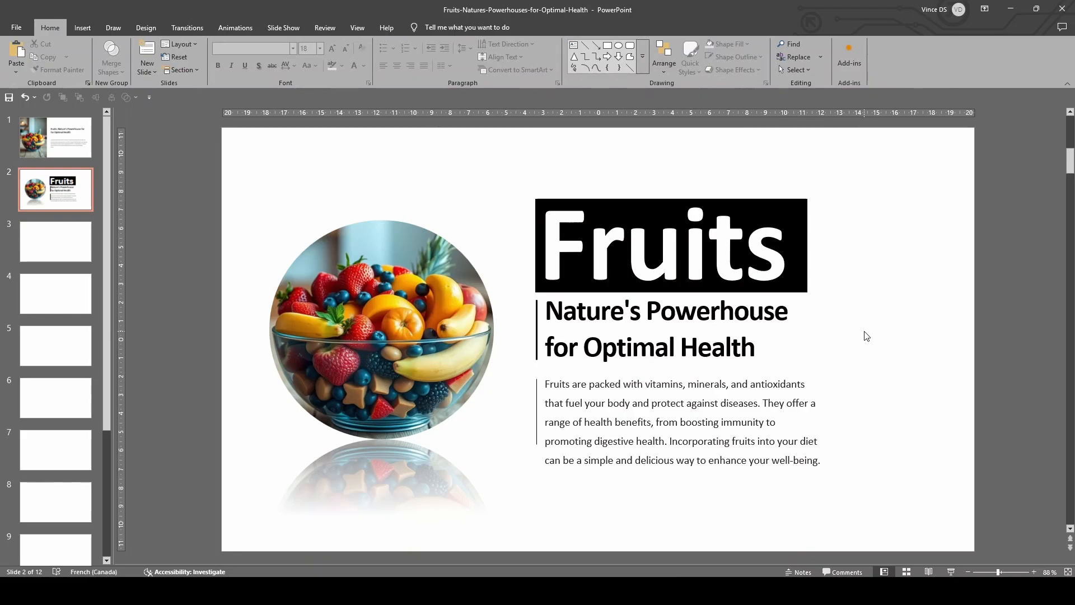
pyautogui.moveTo(875, 499); pyautogui.dragTo(489, 157)
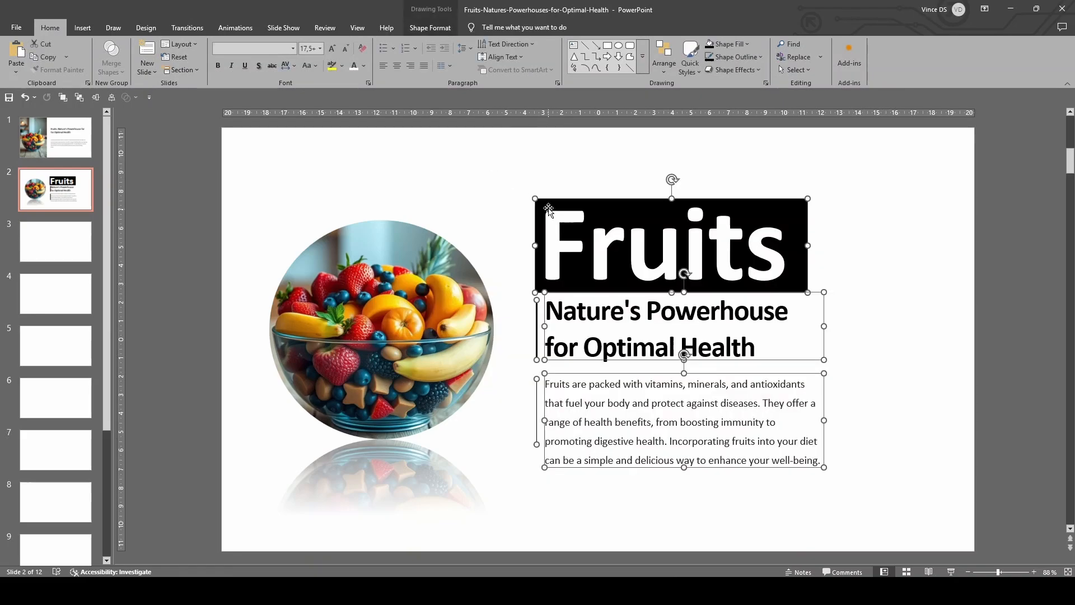
pyautogui.moveTo(552, 204); pyautogui.dragTo(621, 207)
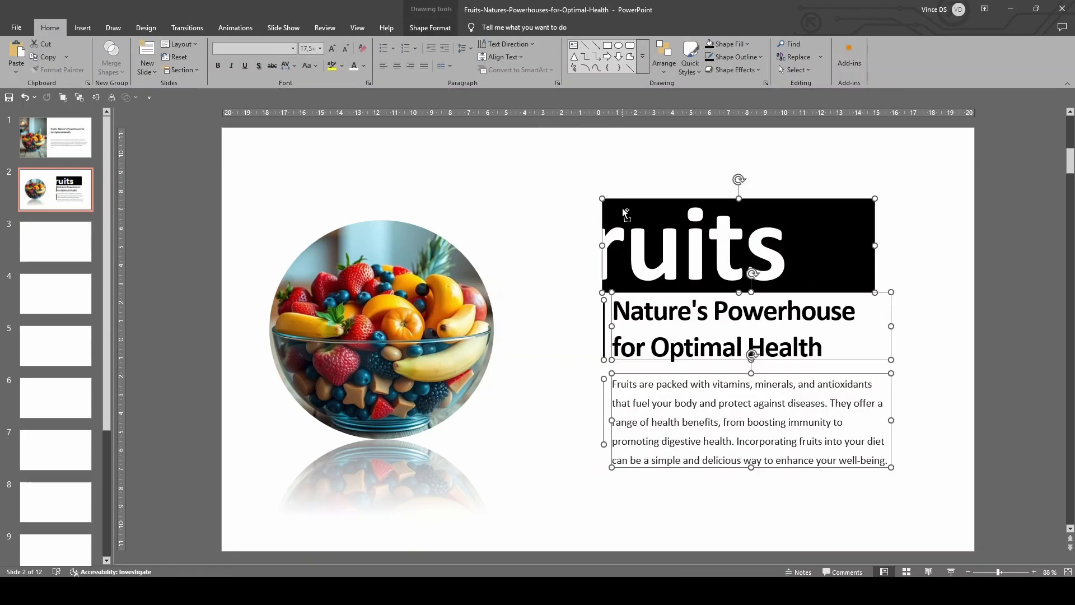
pyautogui.hotkey('ctrl', 'z')
pyautogui.click(944, 153)
pyautogui.moveTo(972, 130); pyautogui.dragTo(421, 504)
pyautogui.moveTo(559, 374); pyautogui.dragTo(584, 374)
pyautogui.hotkey('ctrl', 'z')
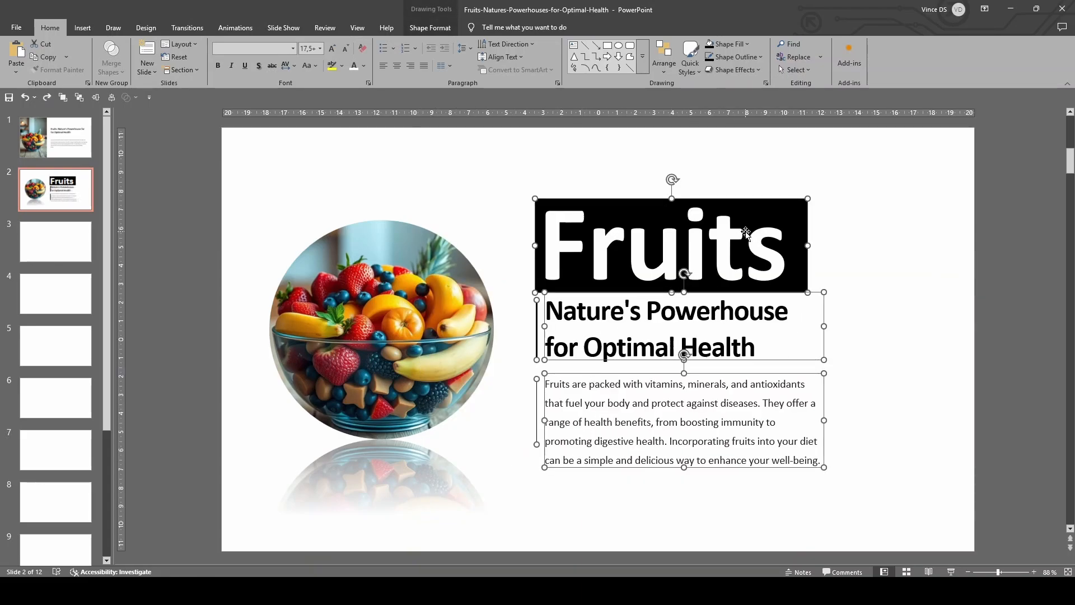
# - Move the heading, black rectangle, subtitle, paragraph and both lines about 3 cm right together, and lengthen the paragraph's line to match its five lines
pyautogui.click(918, 414)
pyautogui.moveTo(995, 526); pyautogui.dragTo(326, 120)
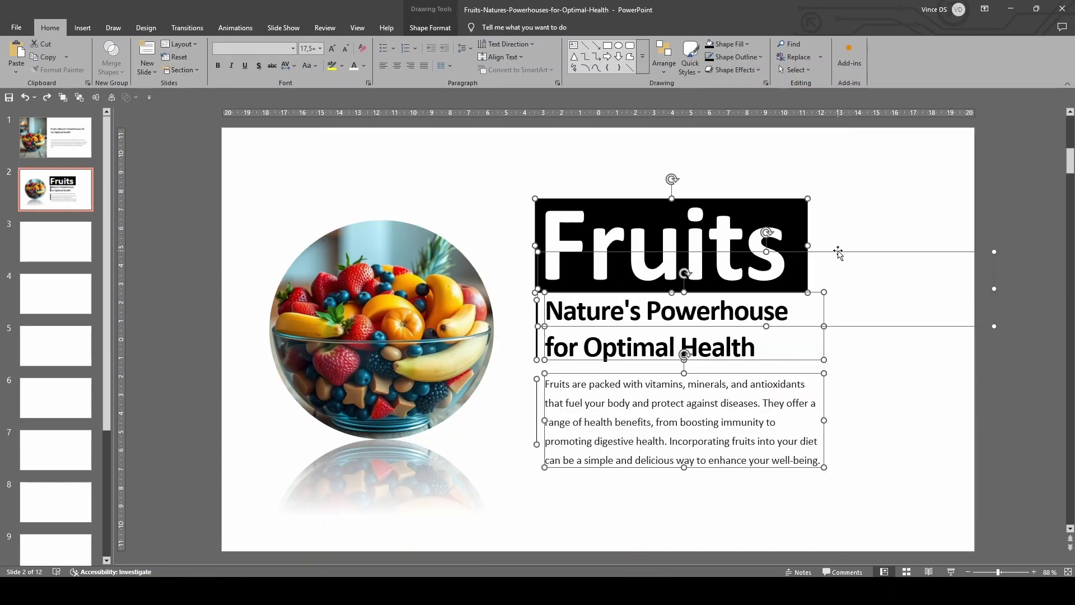
pyautogui.moveTo(838, 253); pyautogui.dragTo(892, 252)
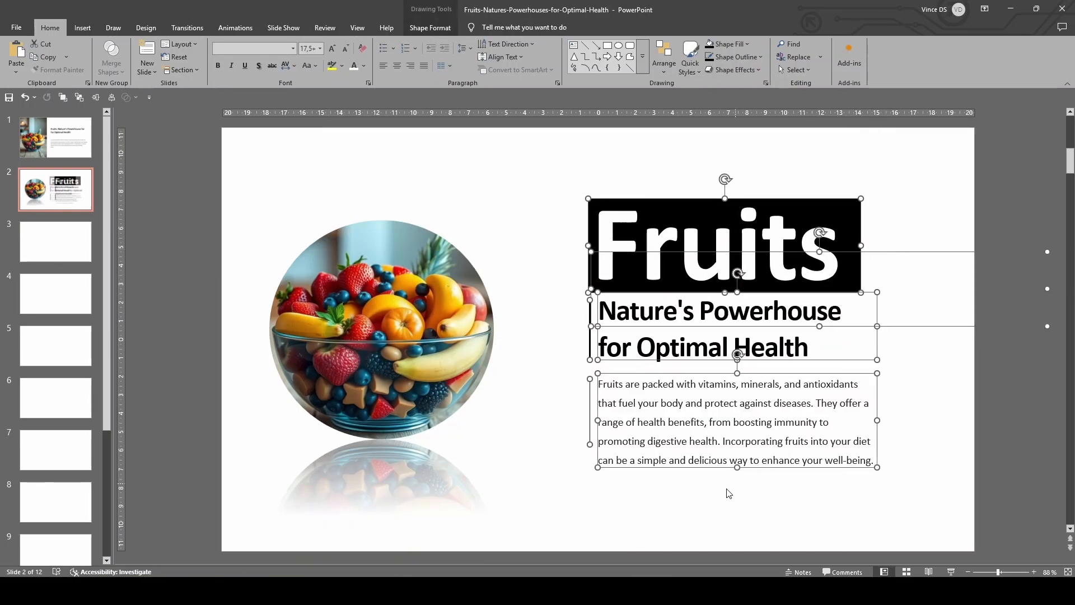
pyautogui.click(729, 493)
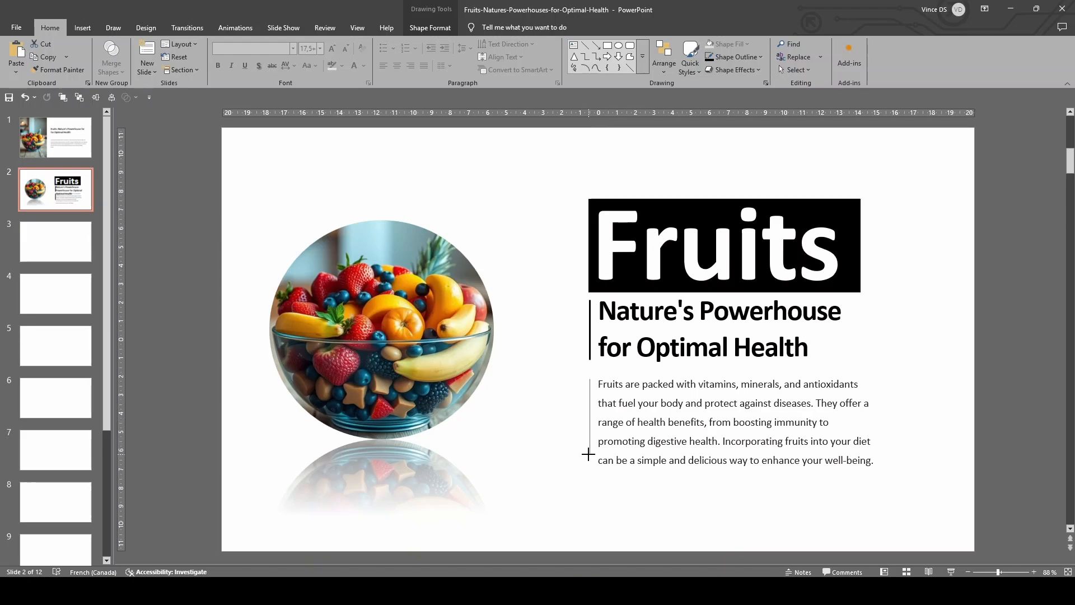
# - Enlarge the circular fruit picture to about 14 cm wide and position it beside the text block with its reflection on the slide
pyautogui.click(471, 335)
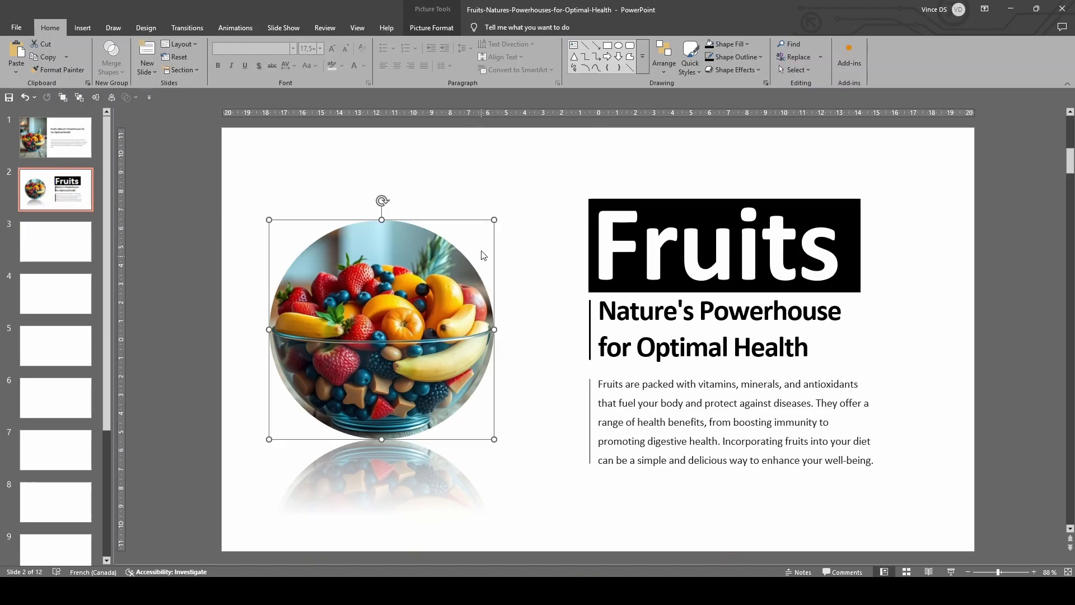
pyautogui.moveTo(494, 219); pyautogui.dragTo(559, 164)
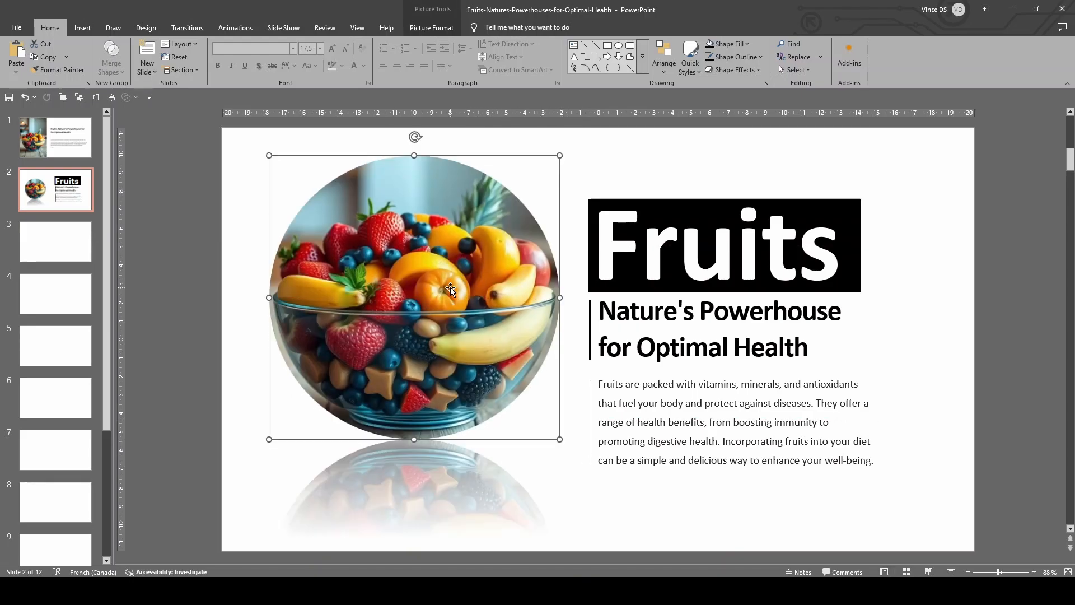
pyautogui.moveTo(436, 312); pyautogui.dragTo(450, 343)
pyautogui.moveTo(548, 463); pyautogui.dragTo(524, 439)
pyautogui.moveTo(474, 384); pyautogui.dragTo(487, 393)
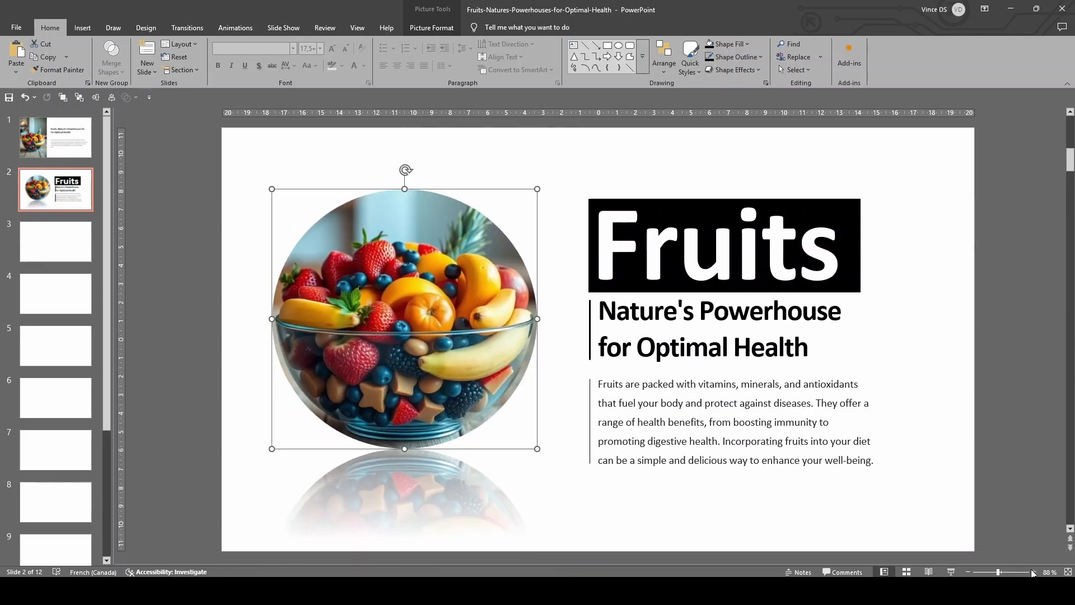
# - Preview the slide full screen, return to editing and move the fruit picture down slightly
pyautogui.click(956, 573)
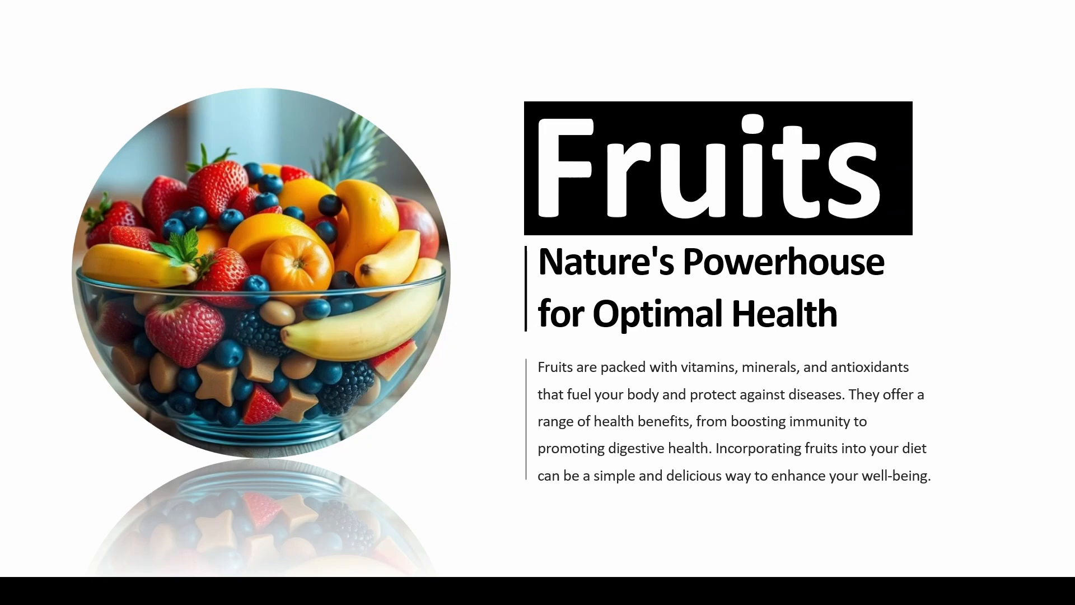
pyautogui.press('Escape')
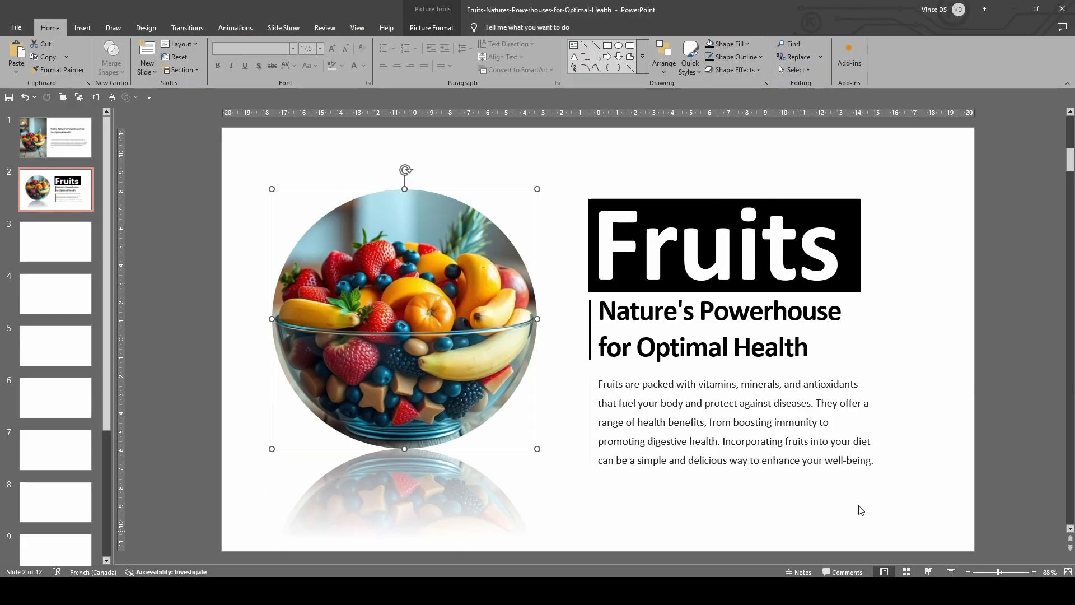
pyautogui.moveTo(408, 309); pyautogui.dragTo(408, 322)
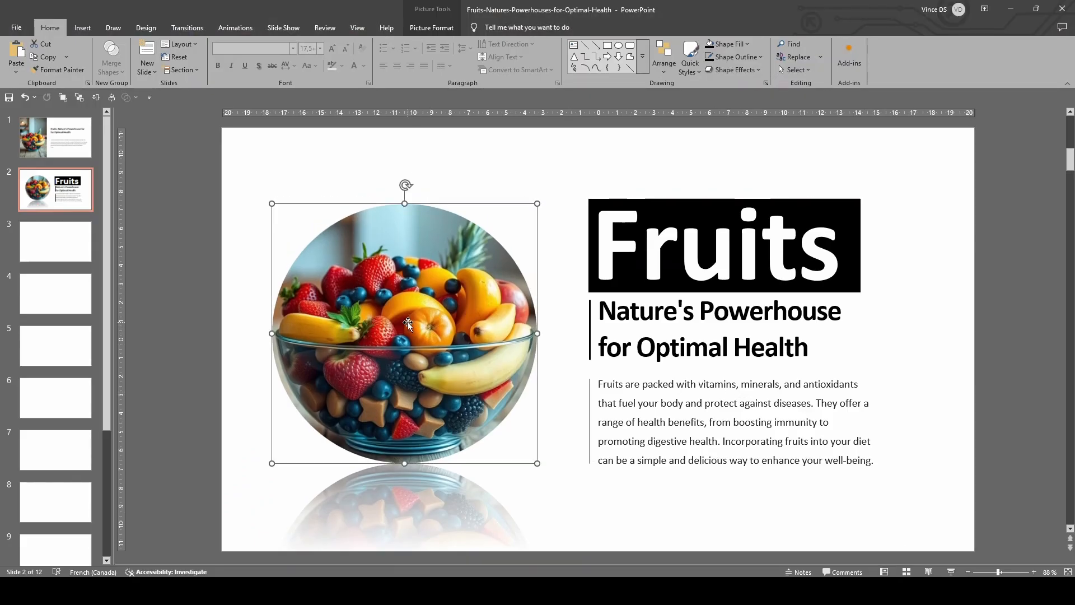
pyautogui.click(244, 275)
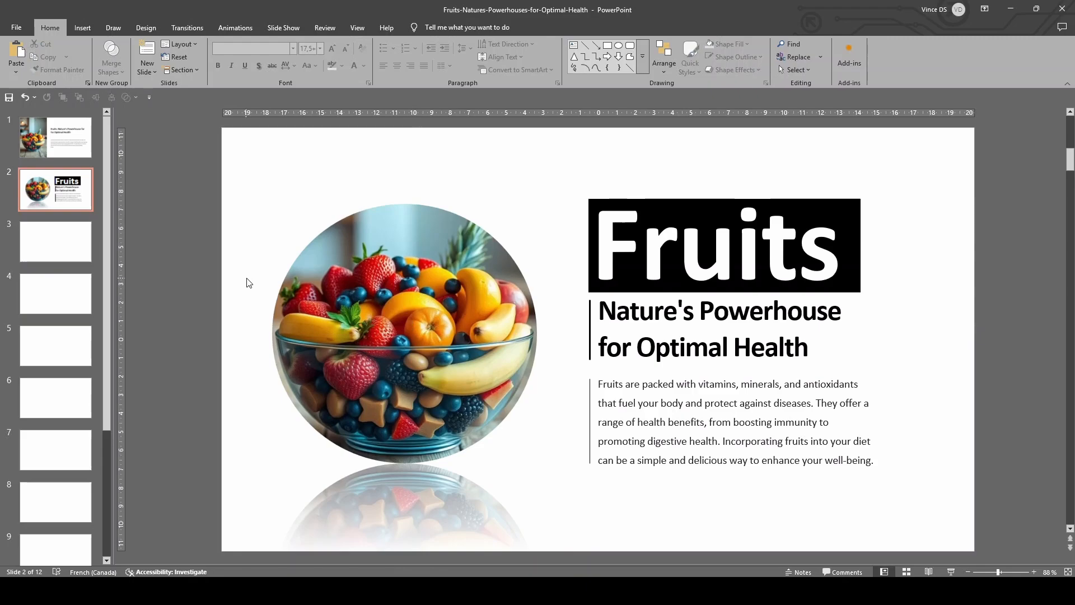
# - Draw a triangle about 6.6 cm wide and 2.8 cm high near the slide's upper-left corner and shift its apex to the left end
pyautogui.click(84, 28)
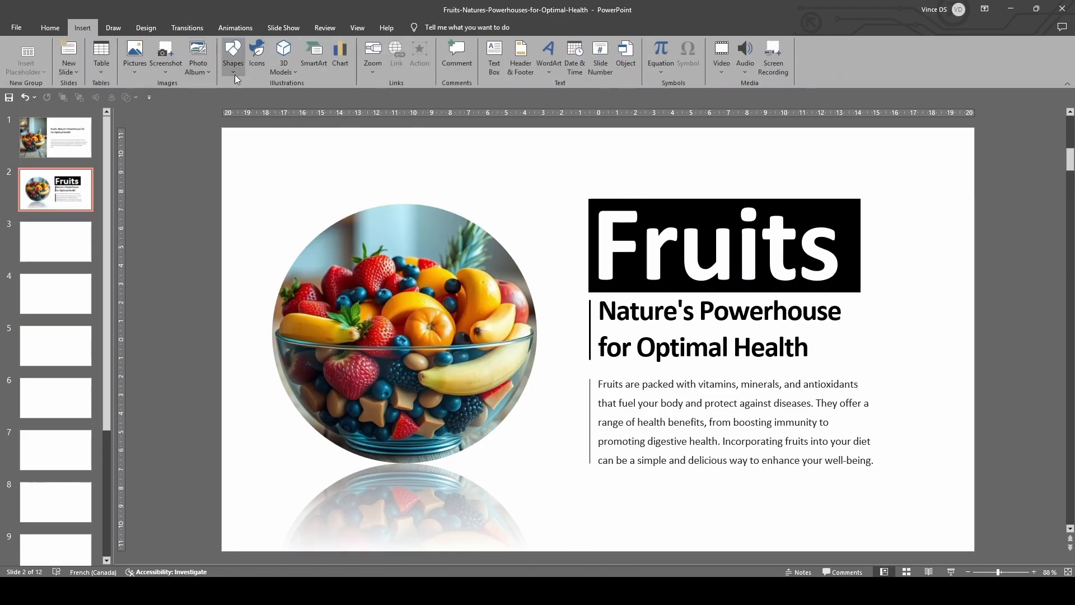
pyautogui.click(234, 75)
pyautogui.click(310, 97)
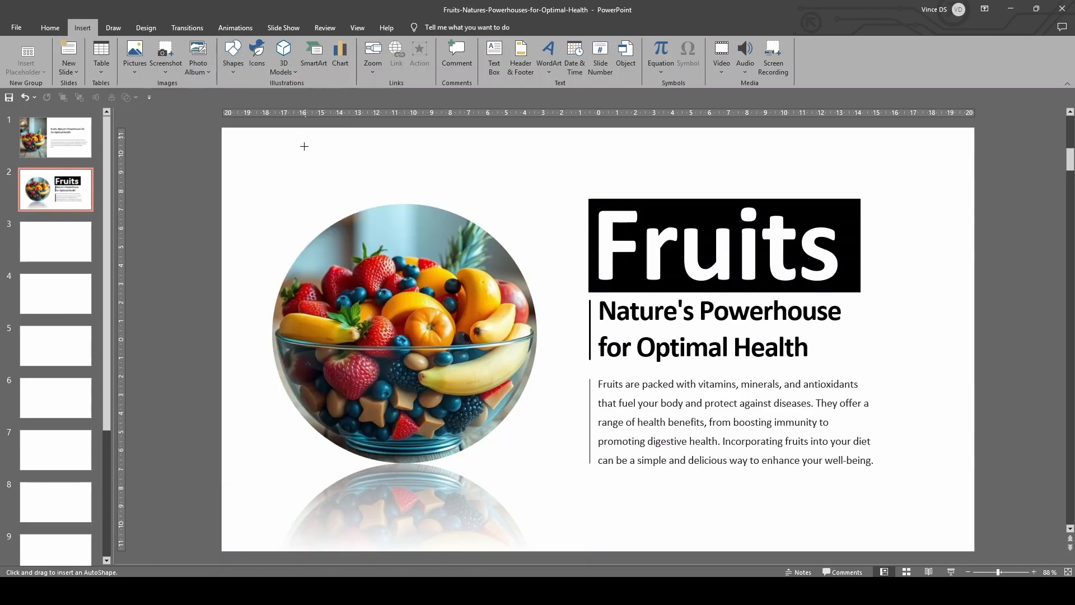
pyautogui.moveTo(223, 146); pyautogui.dragTo(344, 198)
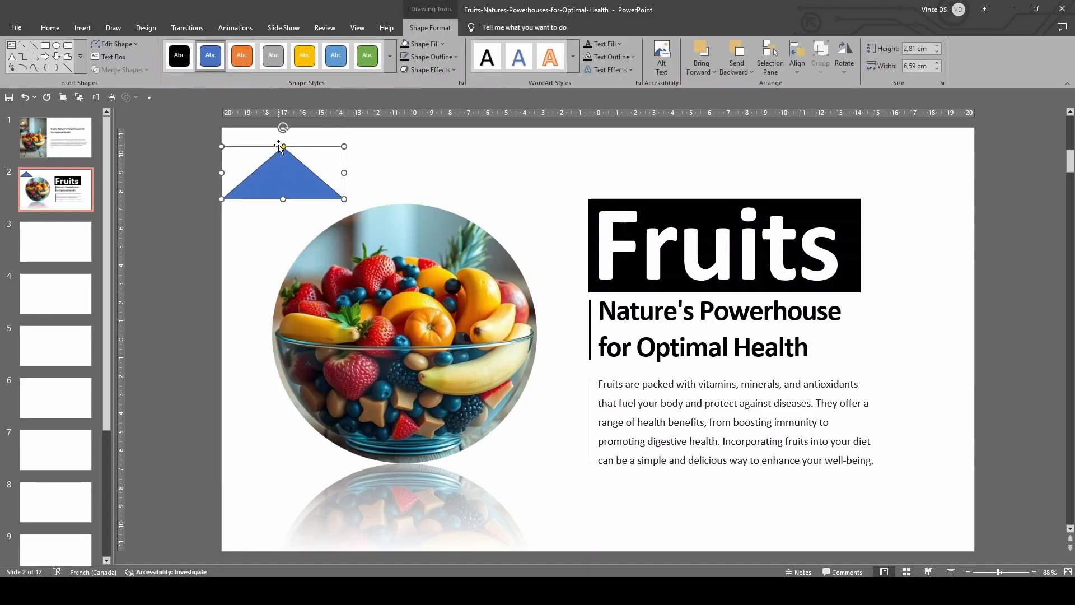
pyautogui.moveTo(283, 147); pyautogui.dragTo(174, 166)
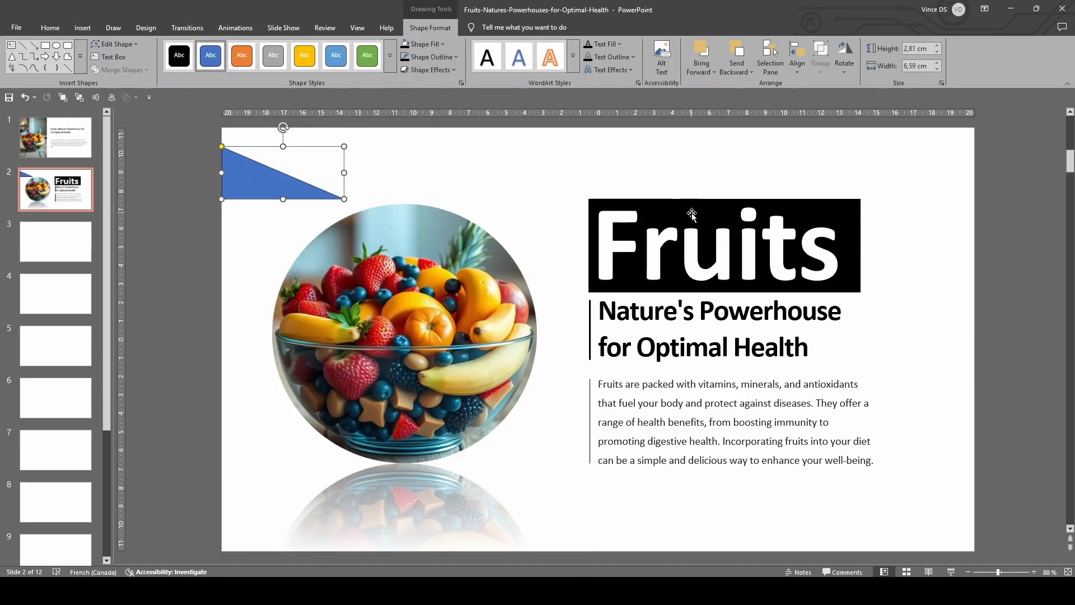
# - Fill the triangle black, rotate it, set its height to about 4.5 cm and place it across the slide's upper-left corner
pyautogui.click(425, 45)
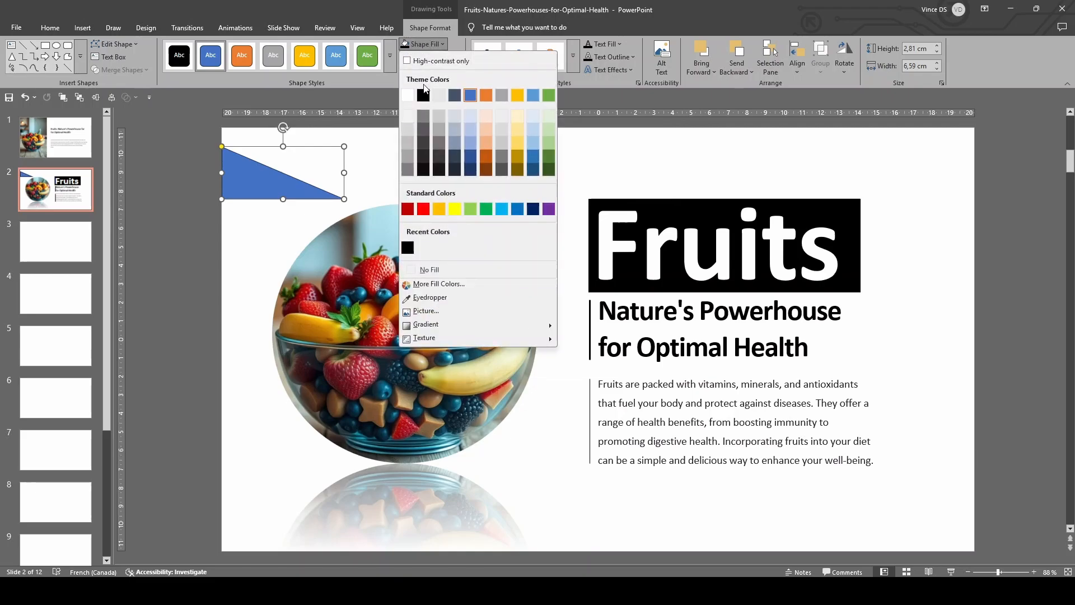
pyautogui.click(426, 90)
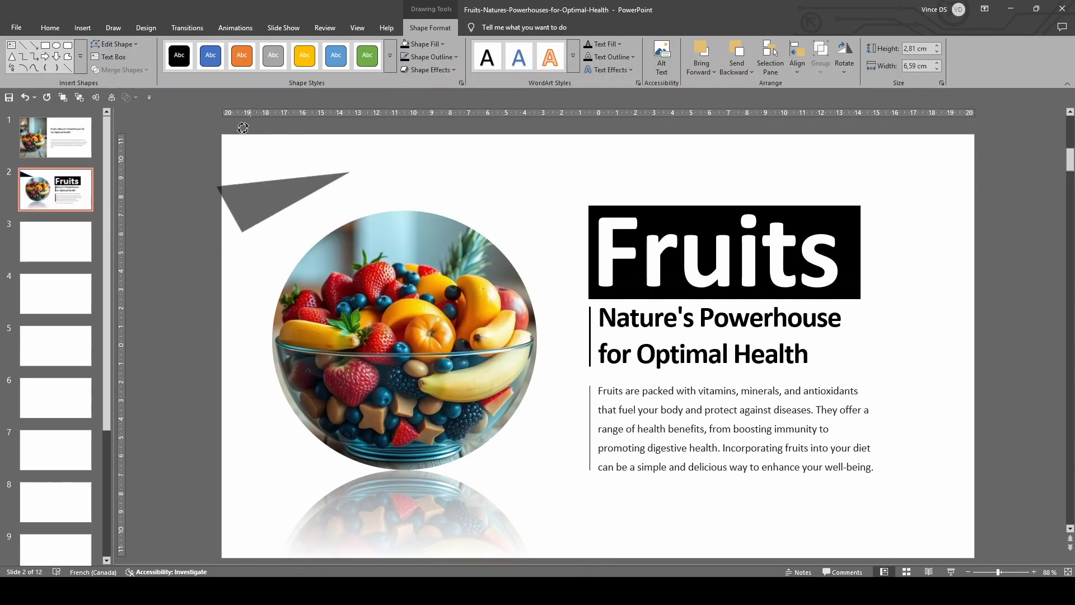
pyautogui.moveTo(283, 134); pyautogui.dragTo(234, 135)
pyautogui.moveTo(260, 213); pyautogui.dragTo(228, 163)
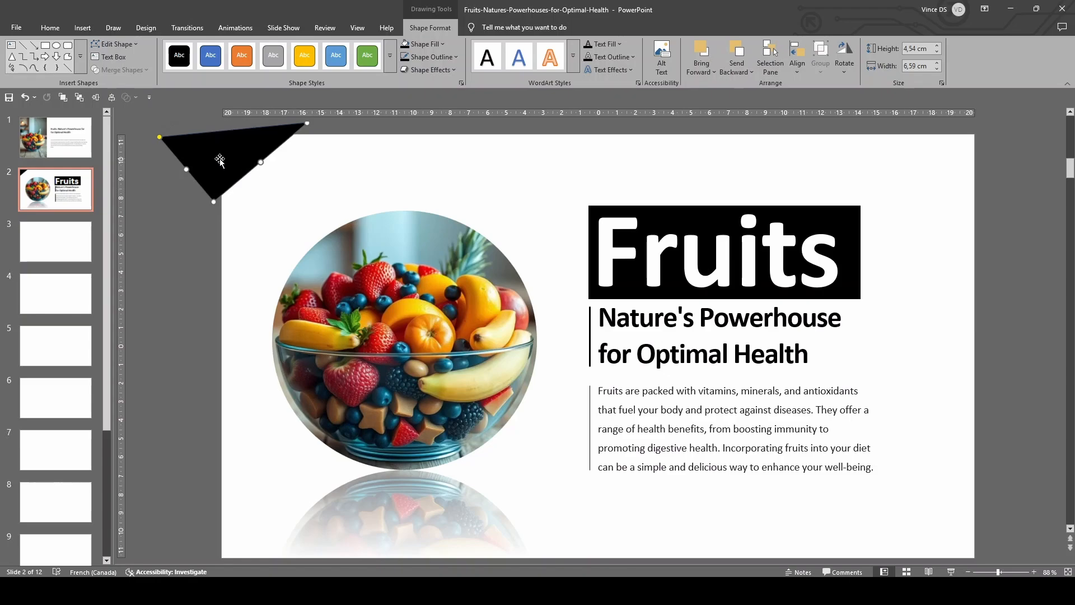
# - Copy the black triangle to the slide's lower-right corner and rotate the copy so its right angle faces that corner
pyautogui.moveTo(218, 163); pyautogui.dragTo(932, 525)
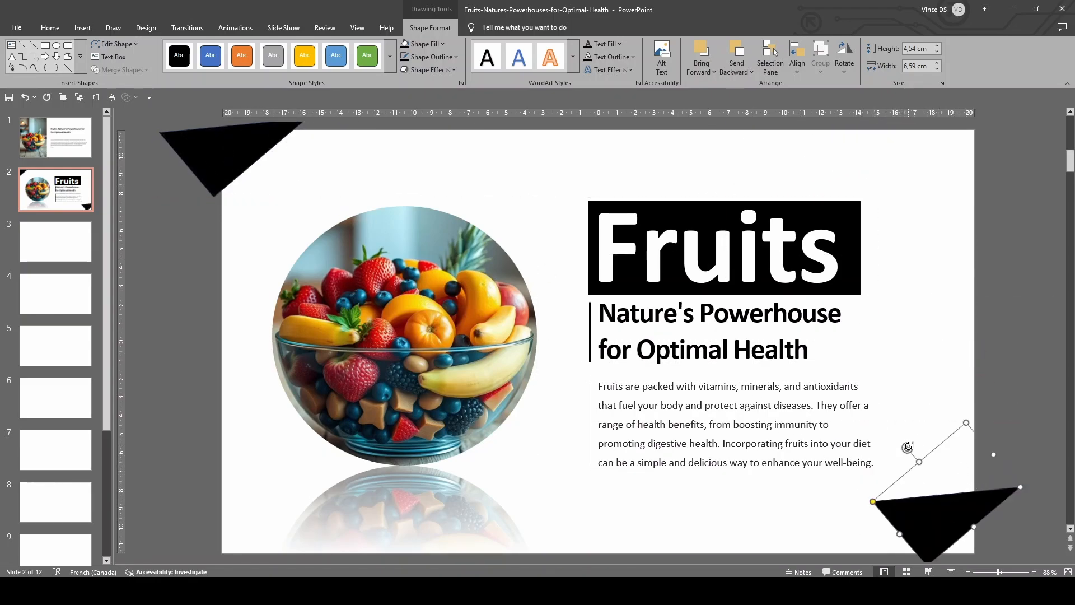
pyautogui.moveTo(909, 446); pyautogui.dragTo(889, 494)
pyautogui.moveTo(975, 502); pyautogui.dragTo(969, 525)
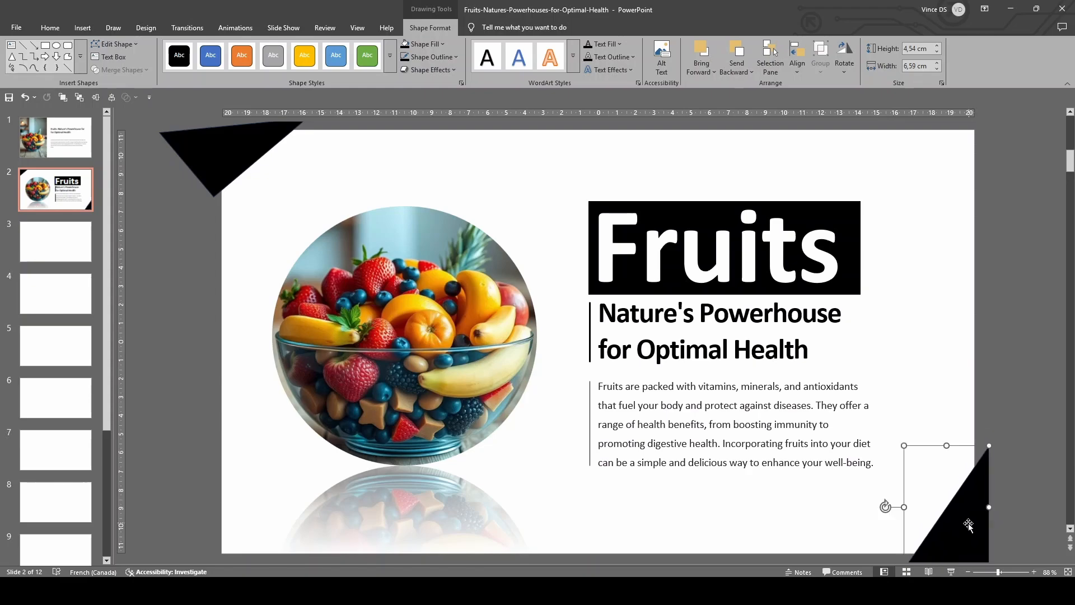
# - Stretch the lower-right triangle's height to about 7.5 cm, tilt it slightly across the corner and preview the slide full screen
pyautogui.scroll(-1, 994, 471)
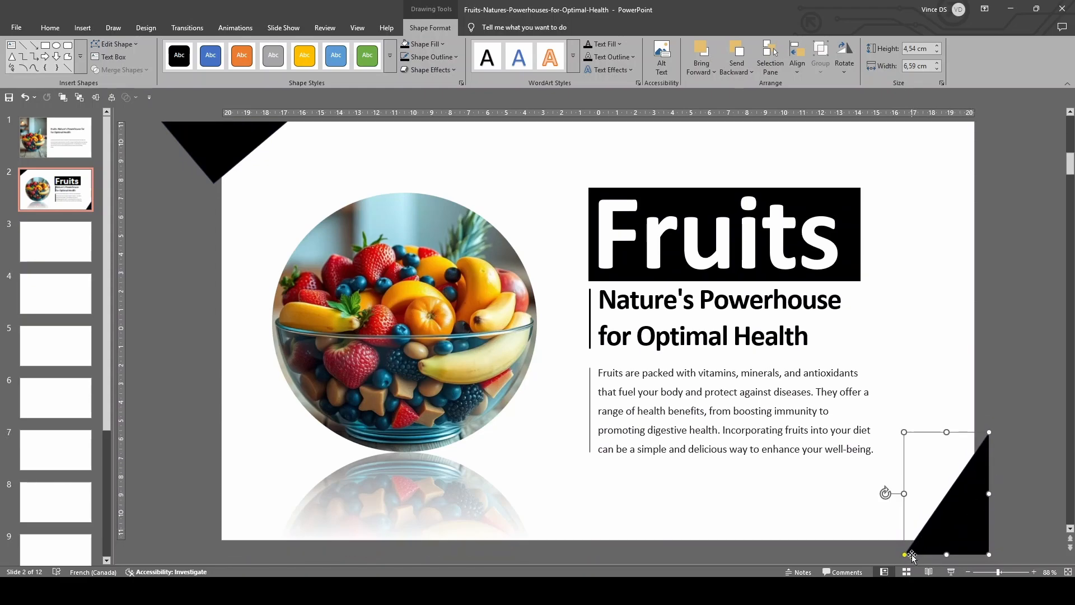
pyautogui.moveTo(904, 494); pyautogui.dragTo(851, 496)
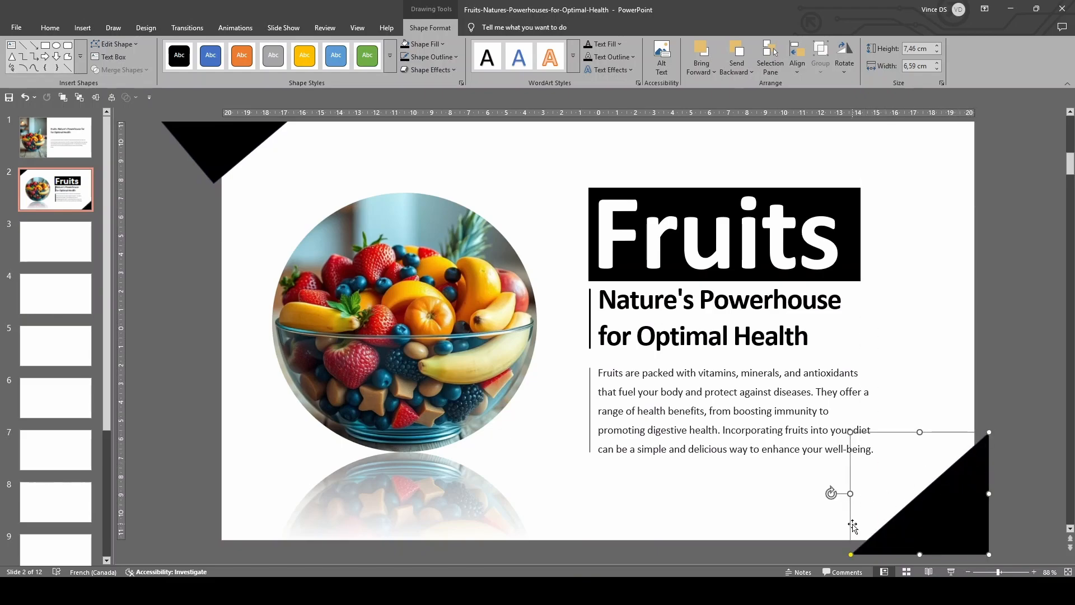
pyautogui.moveTo(831, 493); pyautogui.dragTo(819, 482)
pyautogui.click(993, 531)
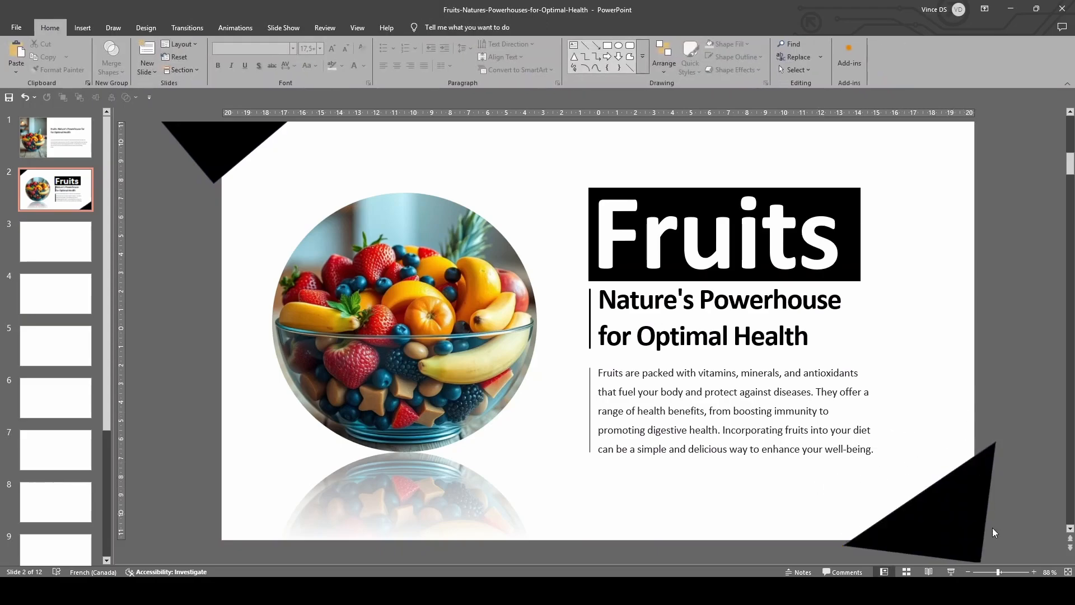
pyautogui.click(951, 572)
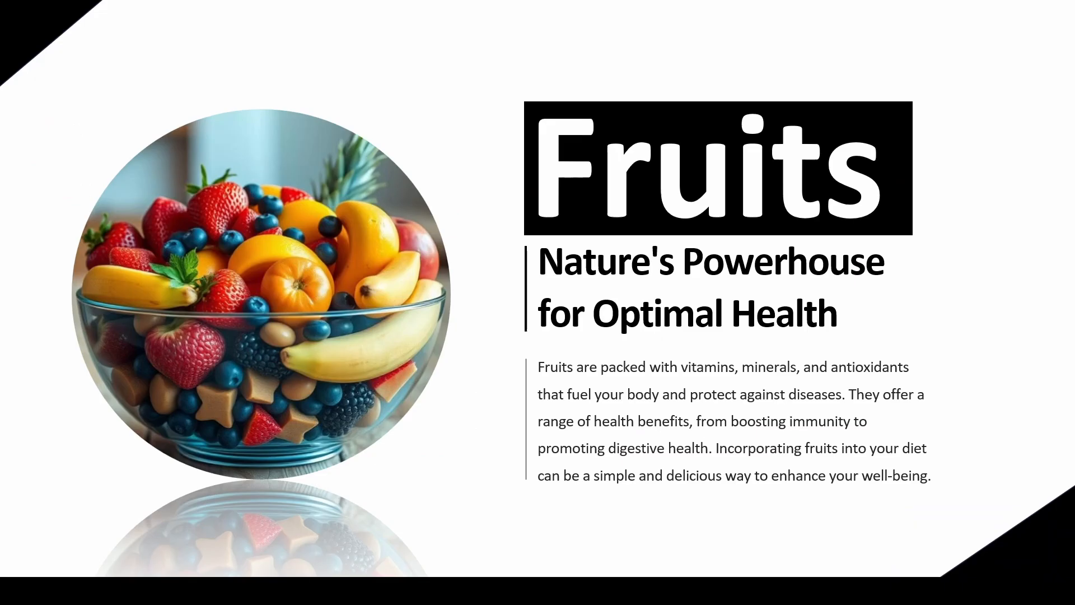